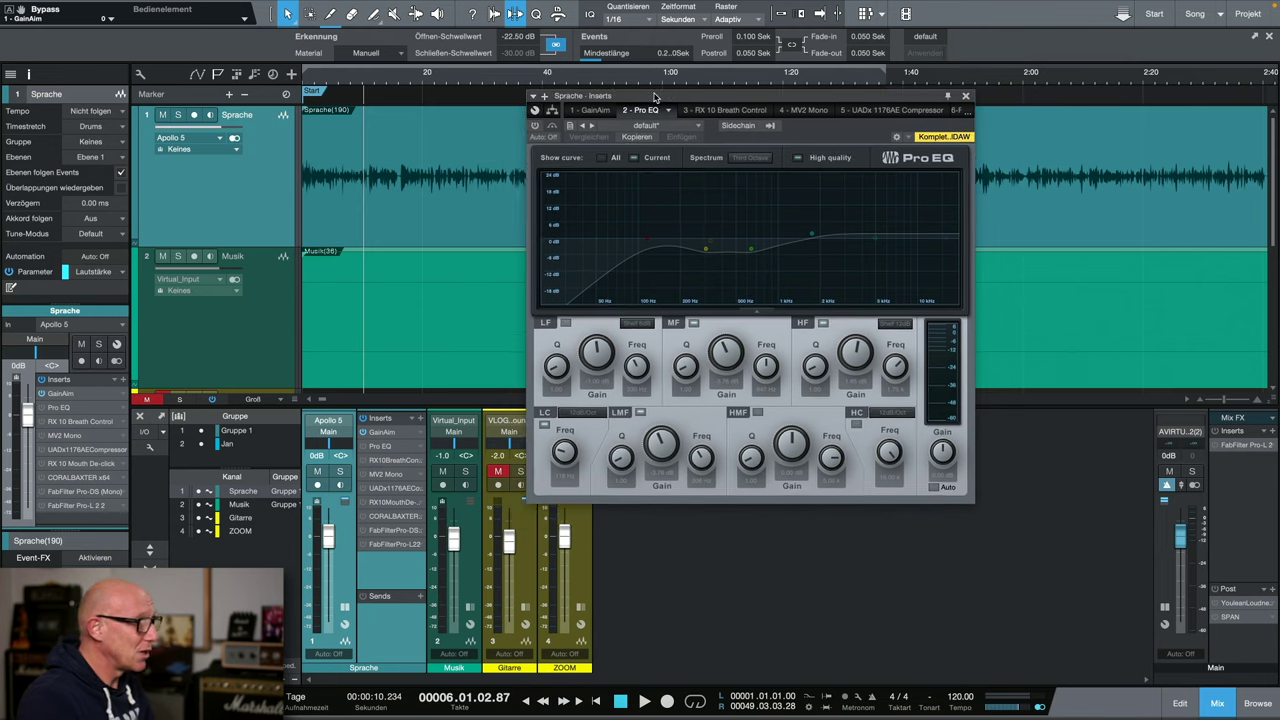
Activate the Pro EQ insert on the Sprache track and compare the playback with the EQ bypassed and active
click(535, 126)
click(552, 127)
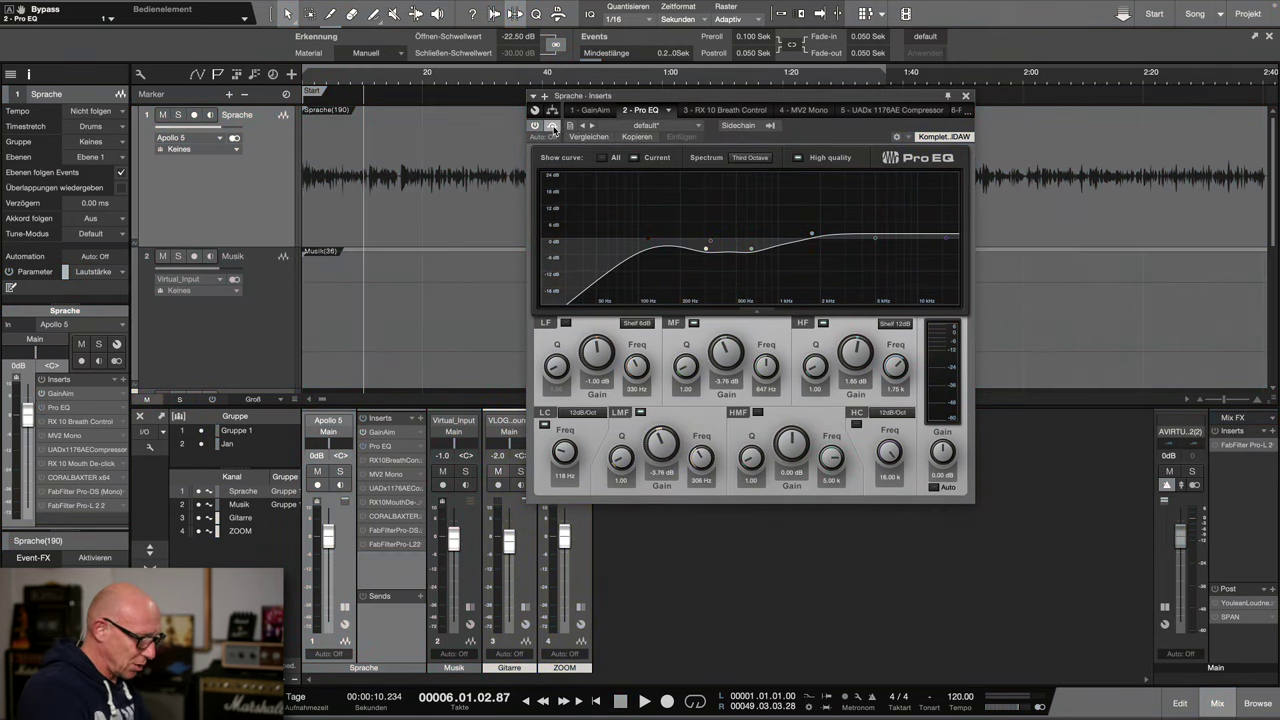
key(space)
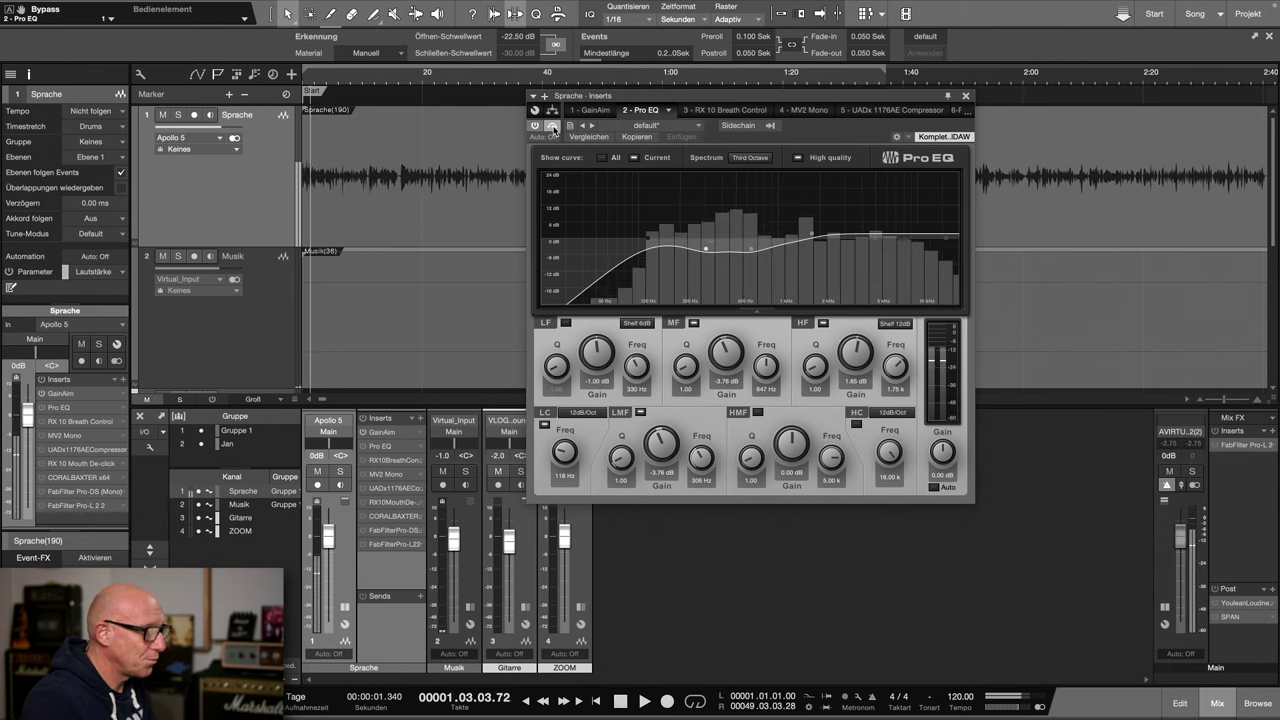
click(553, 128)
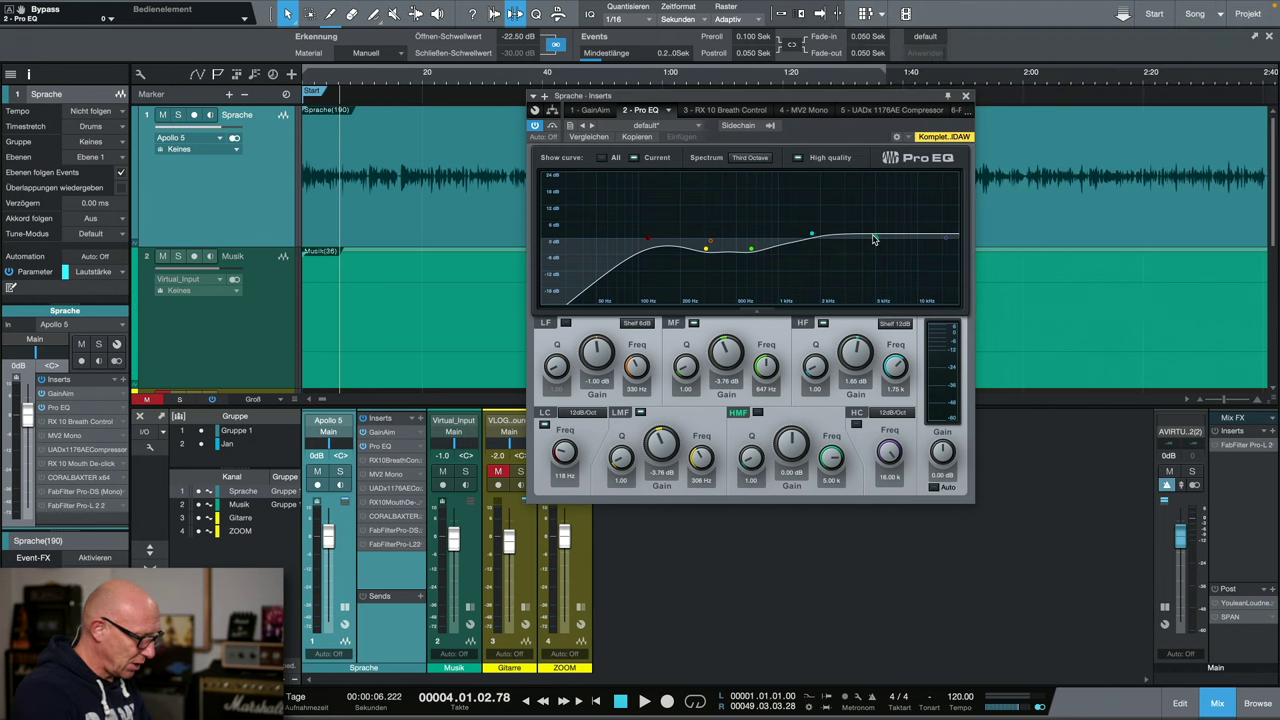
click(551, 127)
key(space)
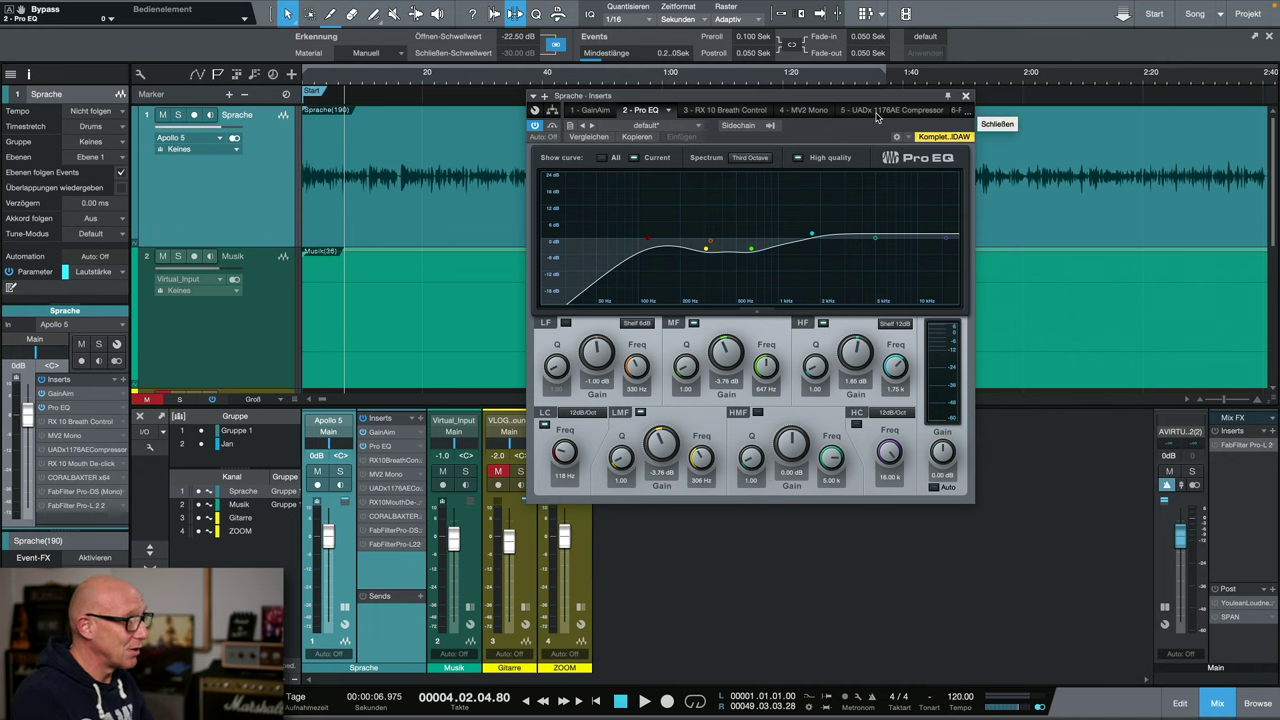
Show the RX 10 Breath Control settings and the MV2 Mono settings of the Sprache track in turn
click(727, 111)
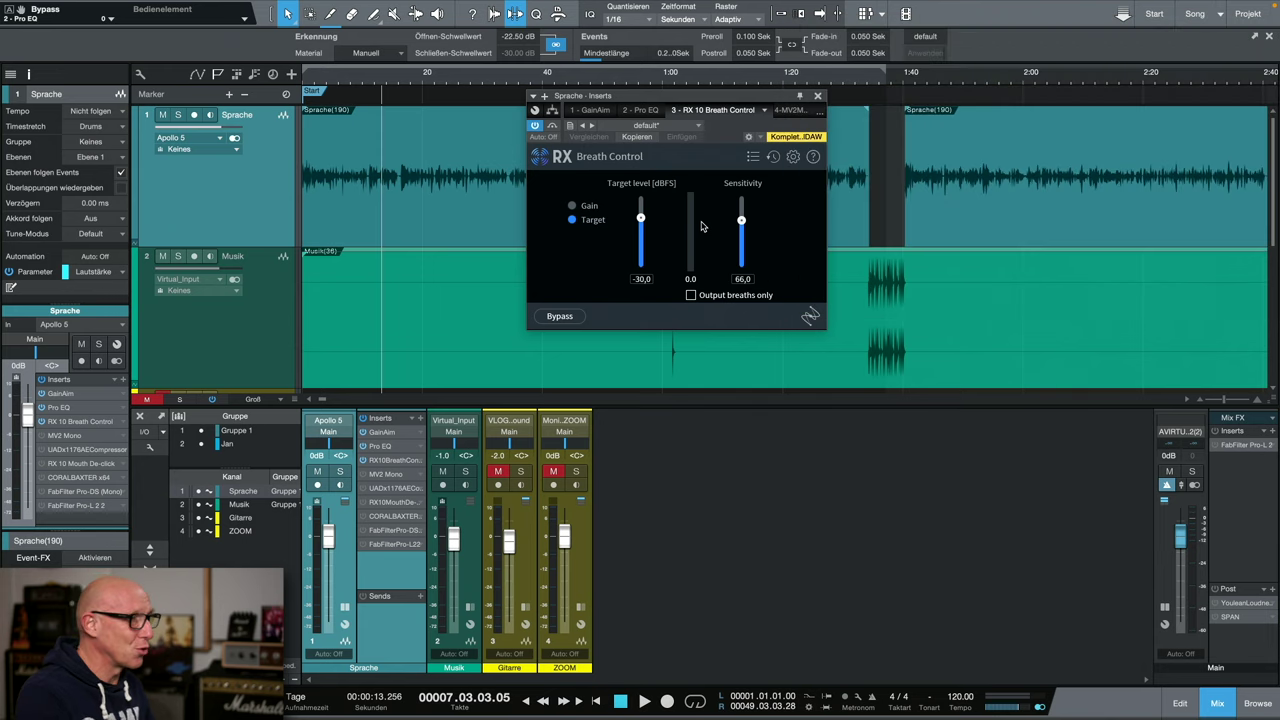
click(791, 112)
drag(671, 103, 741, 143)
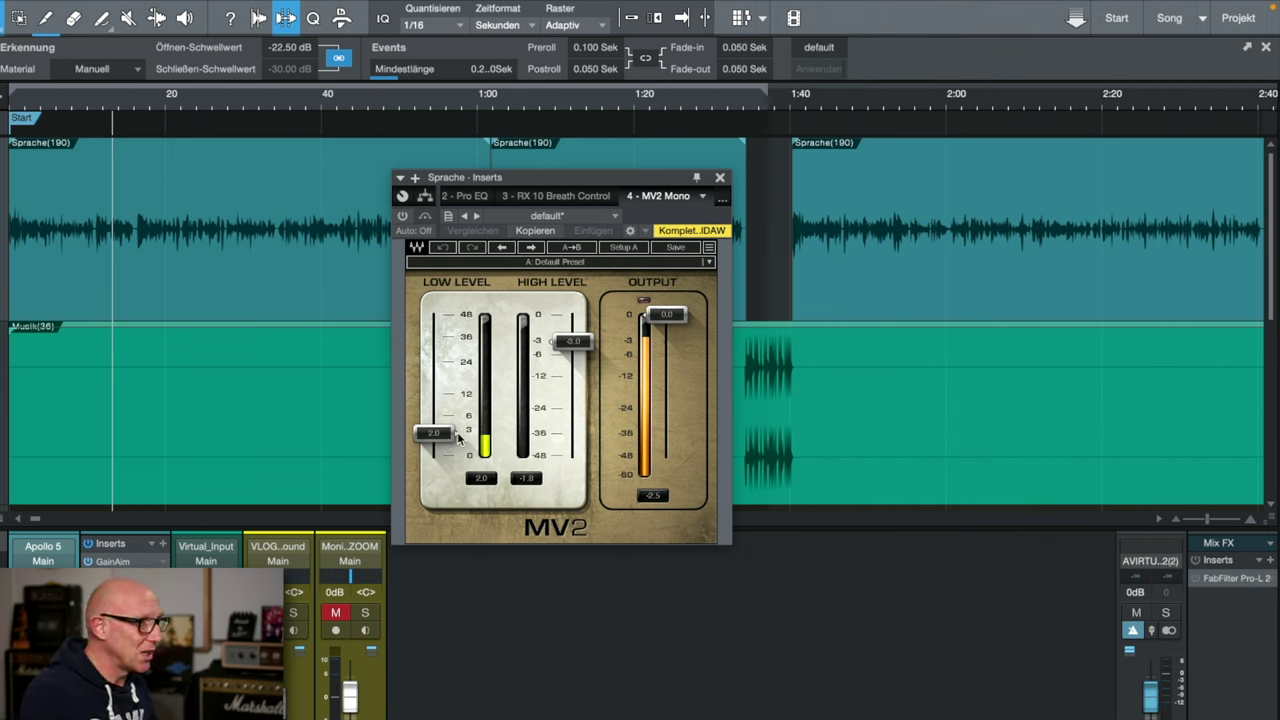
Open the UADx 1176AE Compressor on the Sprache track, activate it, and compare the playback with it bypassed and active
click(723, 203)
click(690, 292)
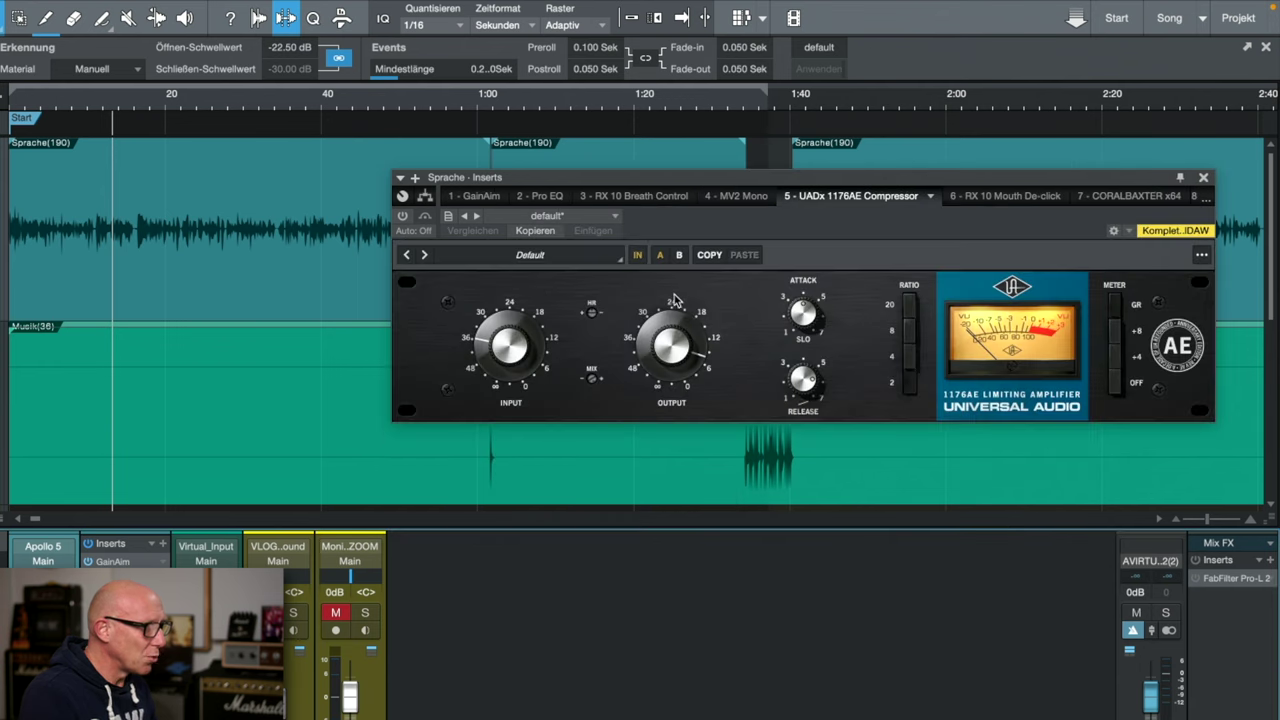
drag(772, 183, 708, 242)
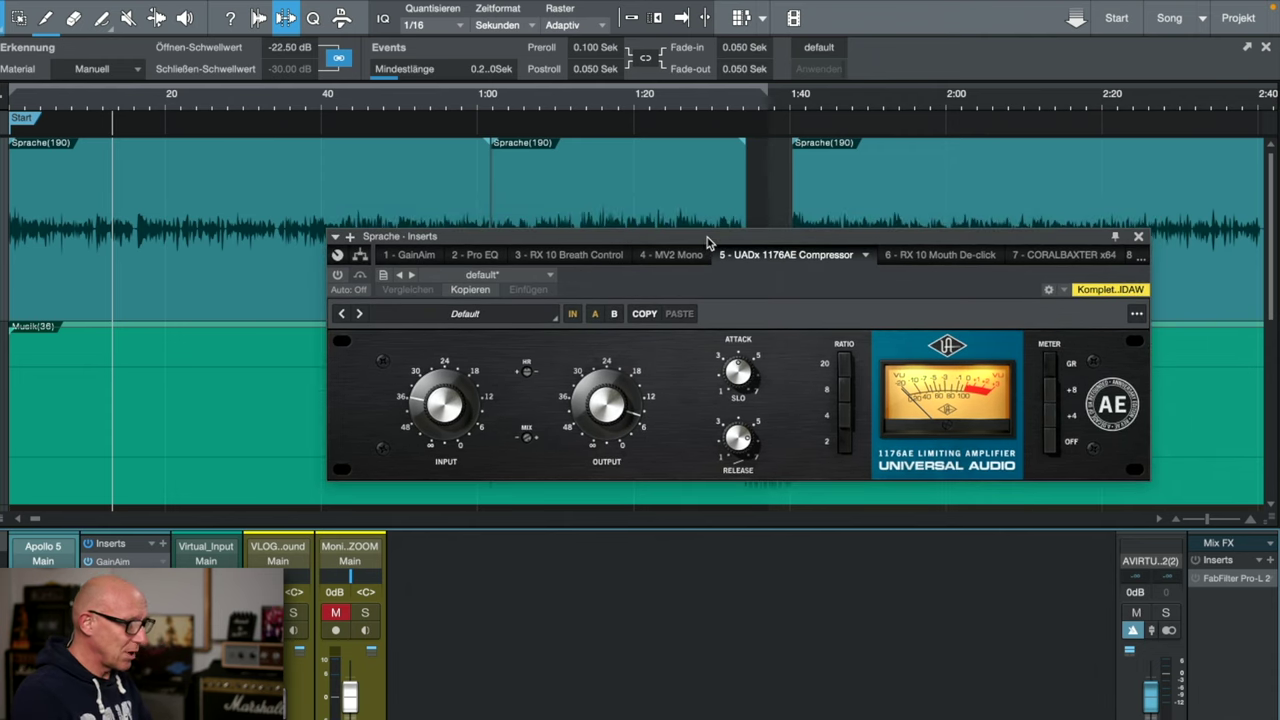
click(361, 276)
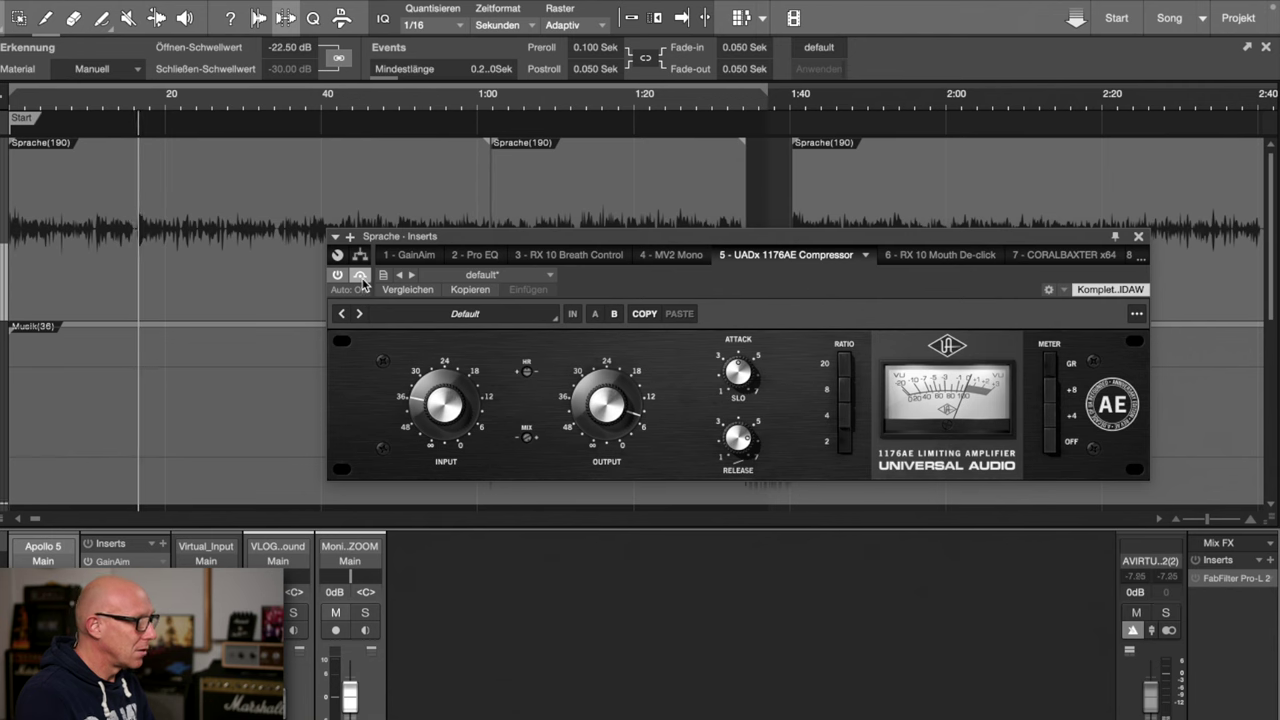
click(362, 280)
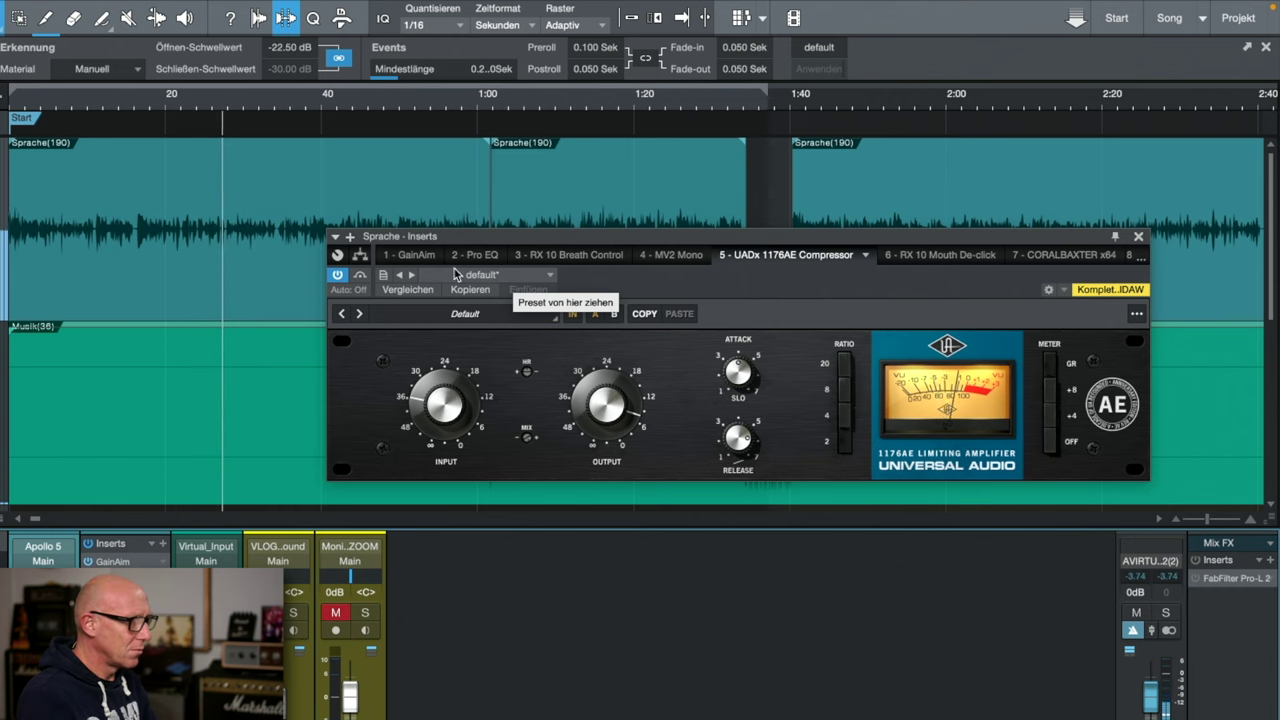
click(361, 276)
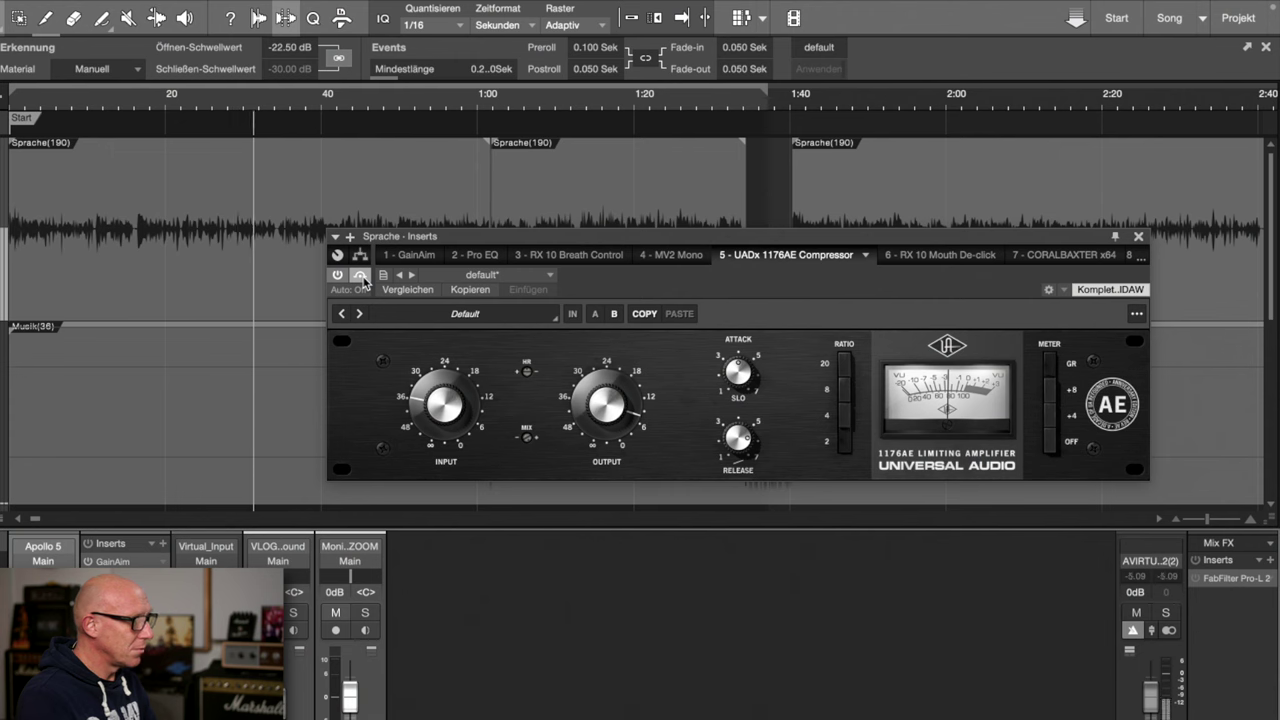
click(361, 276)
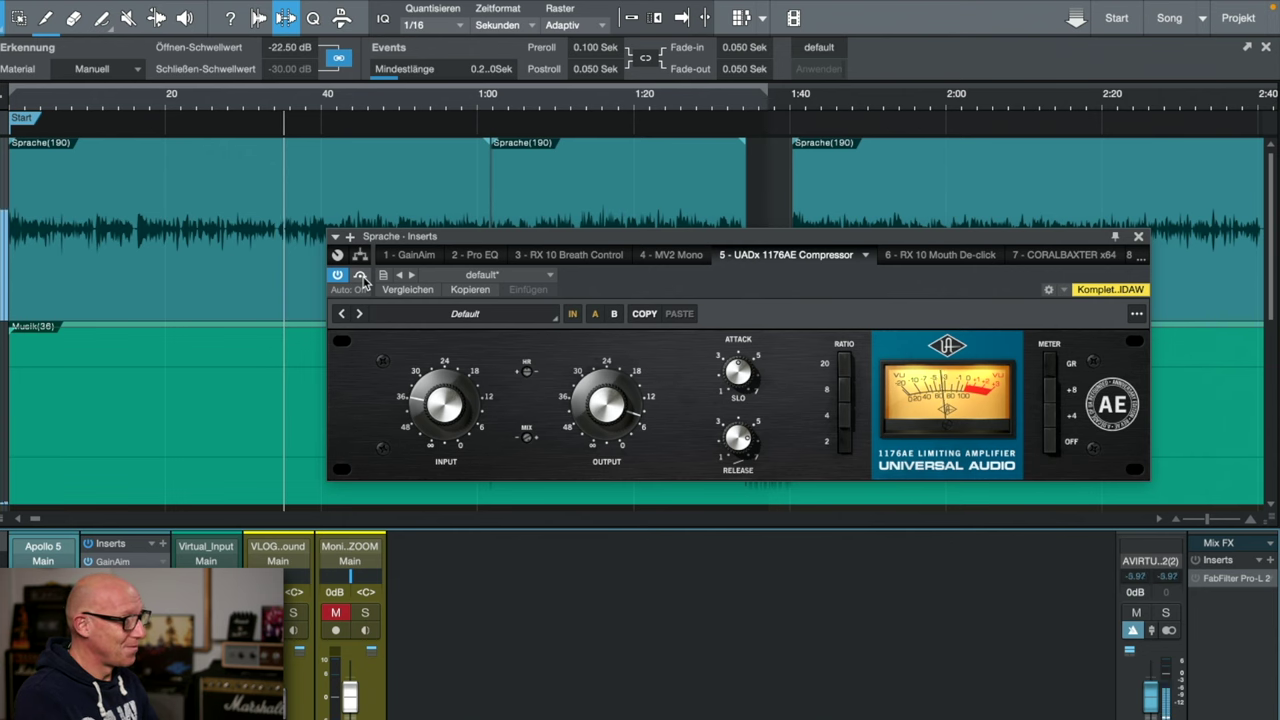
Show the RX 10 Mouth De-click insert of the Sprache track and reposition its window over the arrangement
click(958, 256)
drag(600, 237, 773, 217)
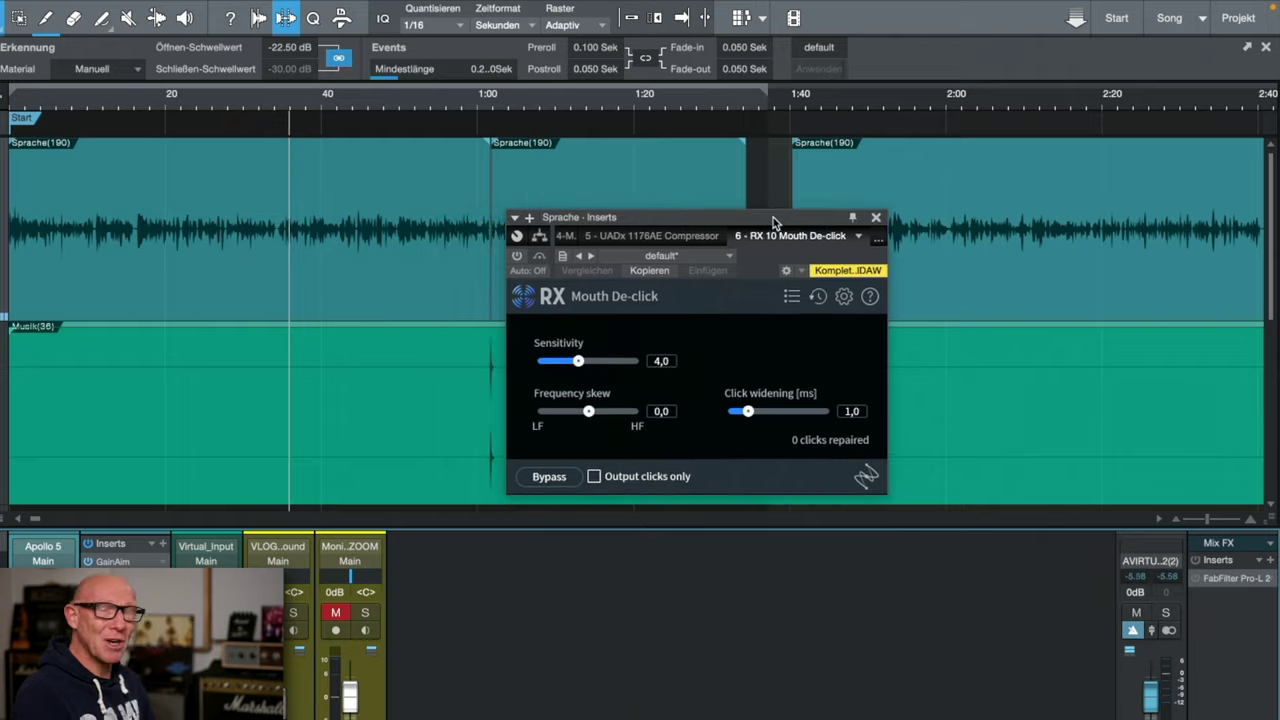
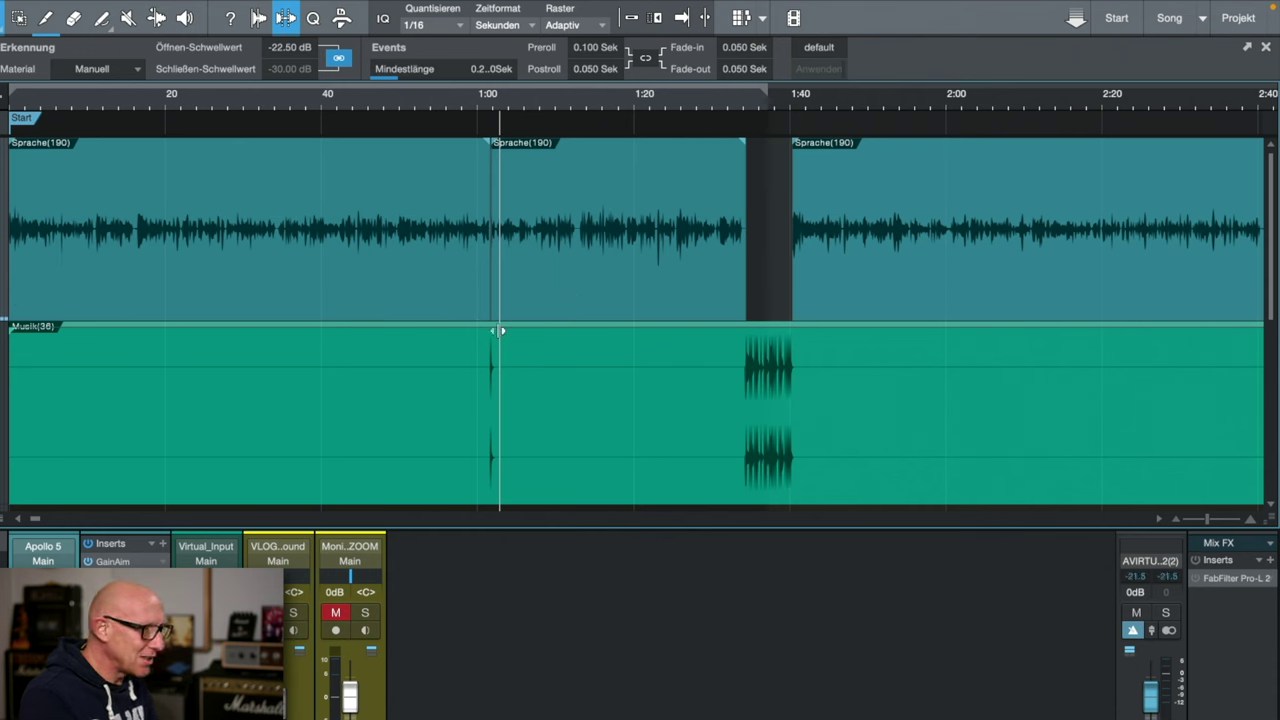
Shorten the fade-in of the Sprache event that starts right after the short gap between 1:01.5 and 1:02
scroll(491, 391, down, 3)
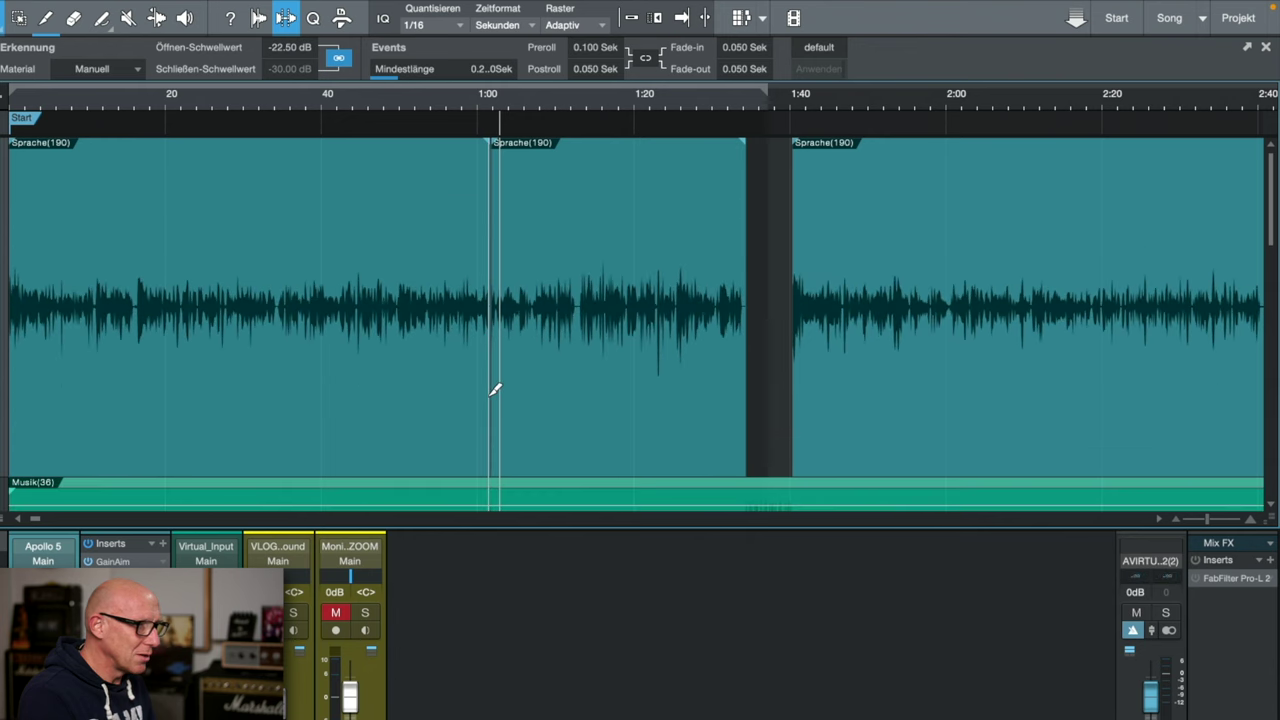
scroll(494, 390, up, 3)
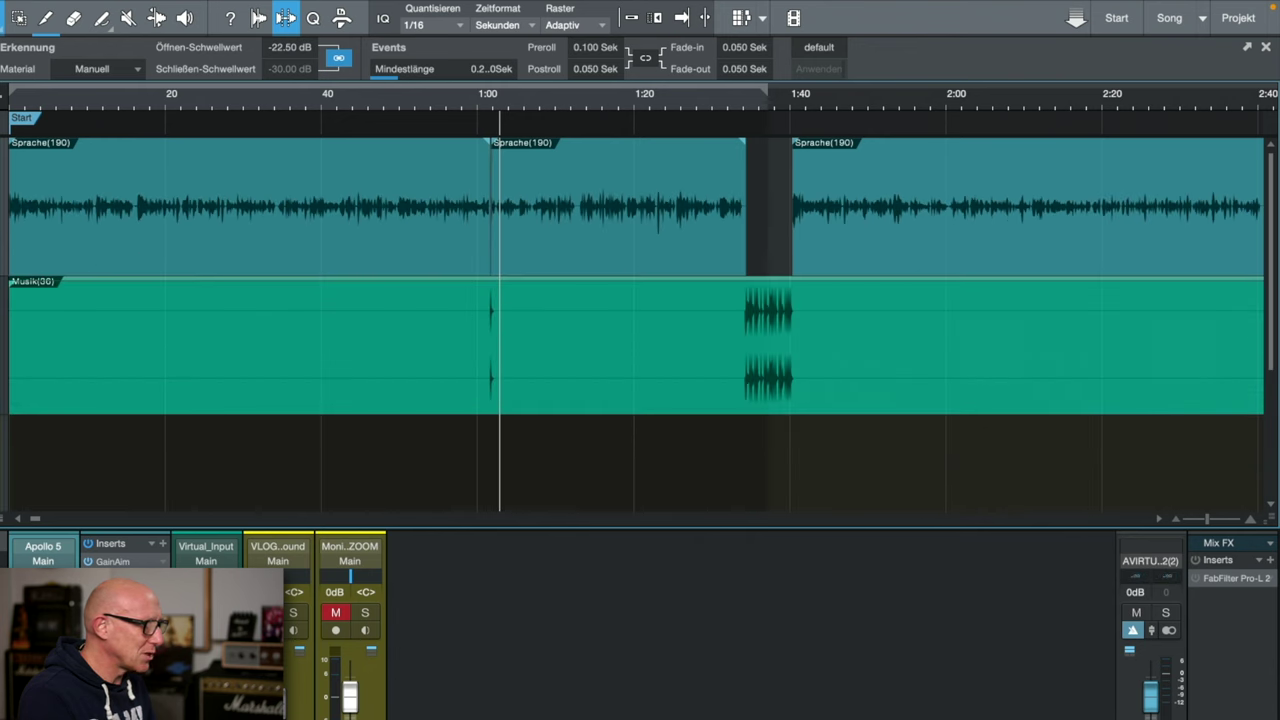
click(81, 352)
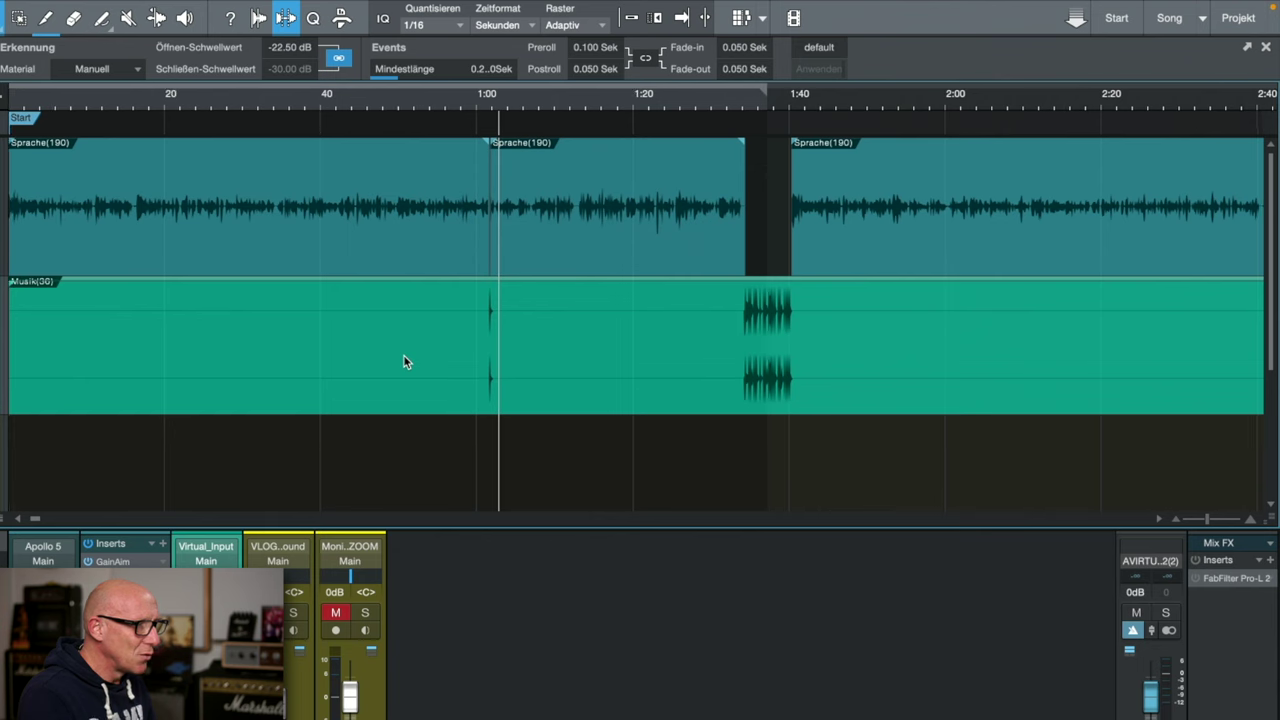
scroll(472, 346, up, 5)
scroll(466, 352, up, 3)
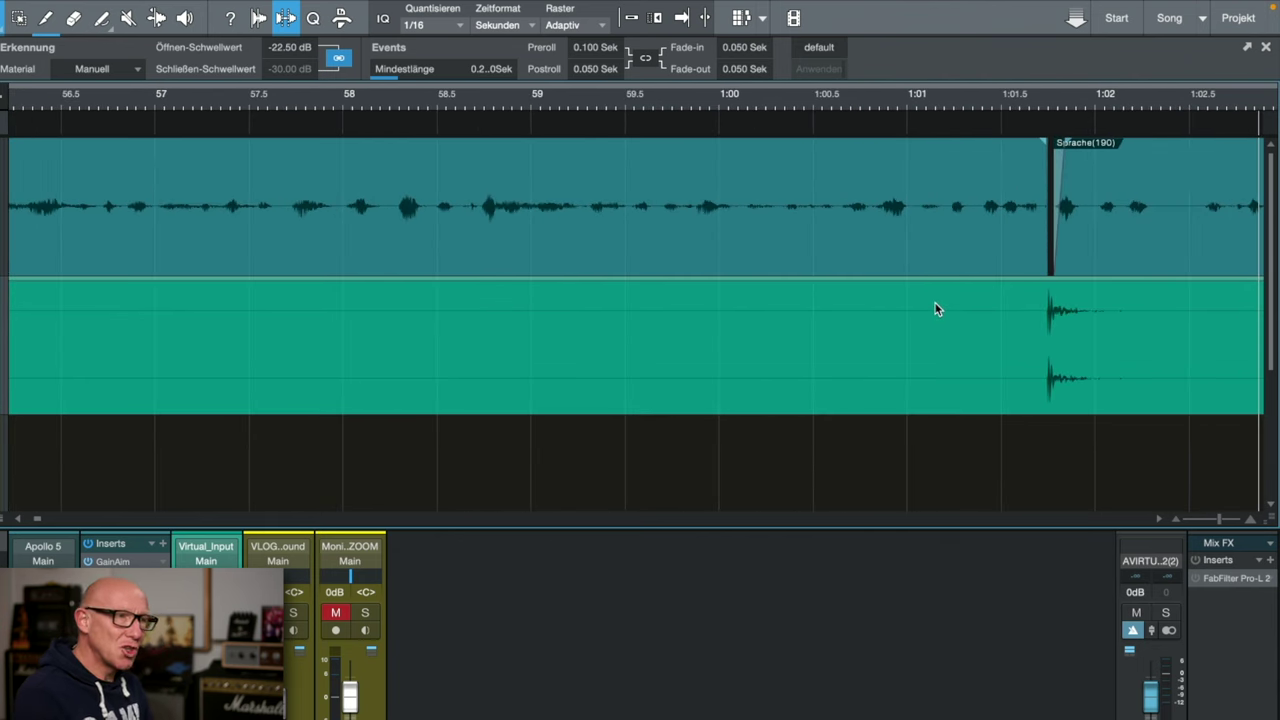
scroll(998, 218, up, 2)
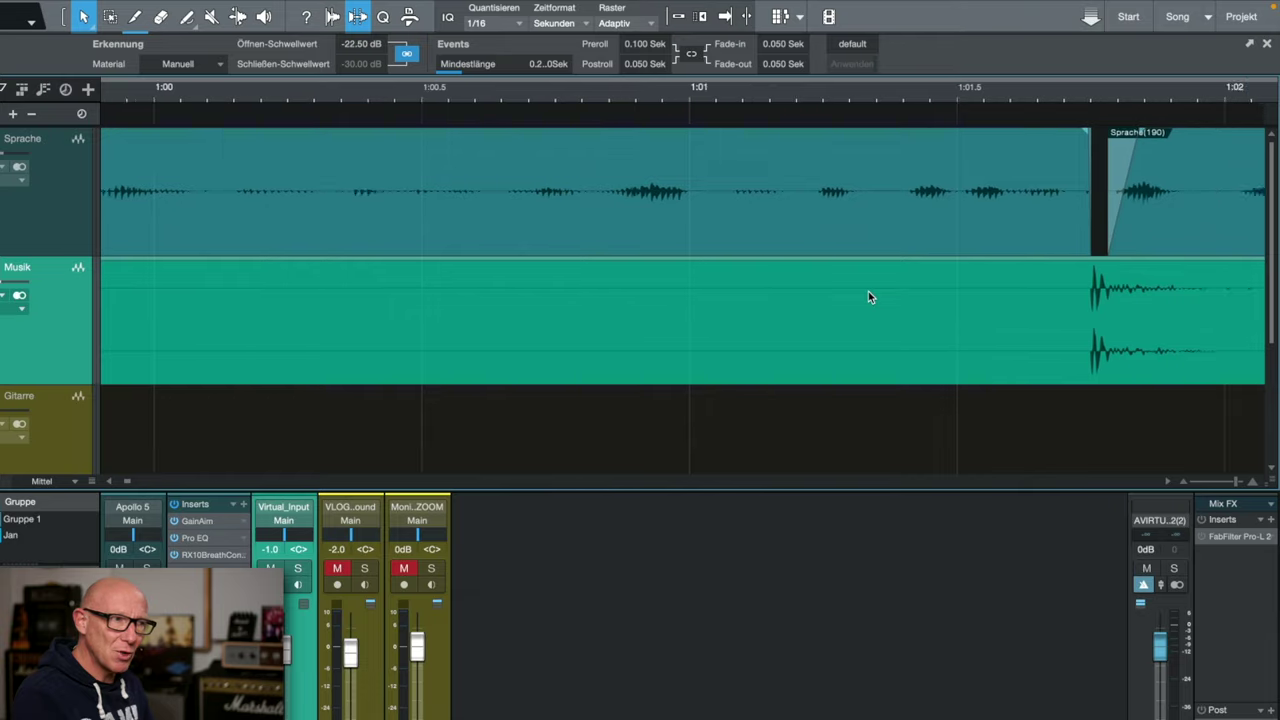
scroll(868, 291, right, 5)
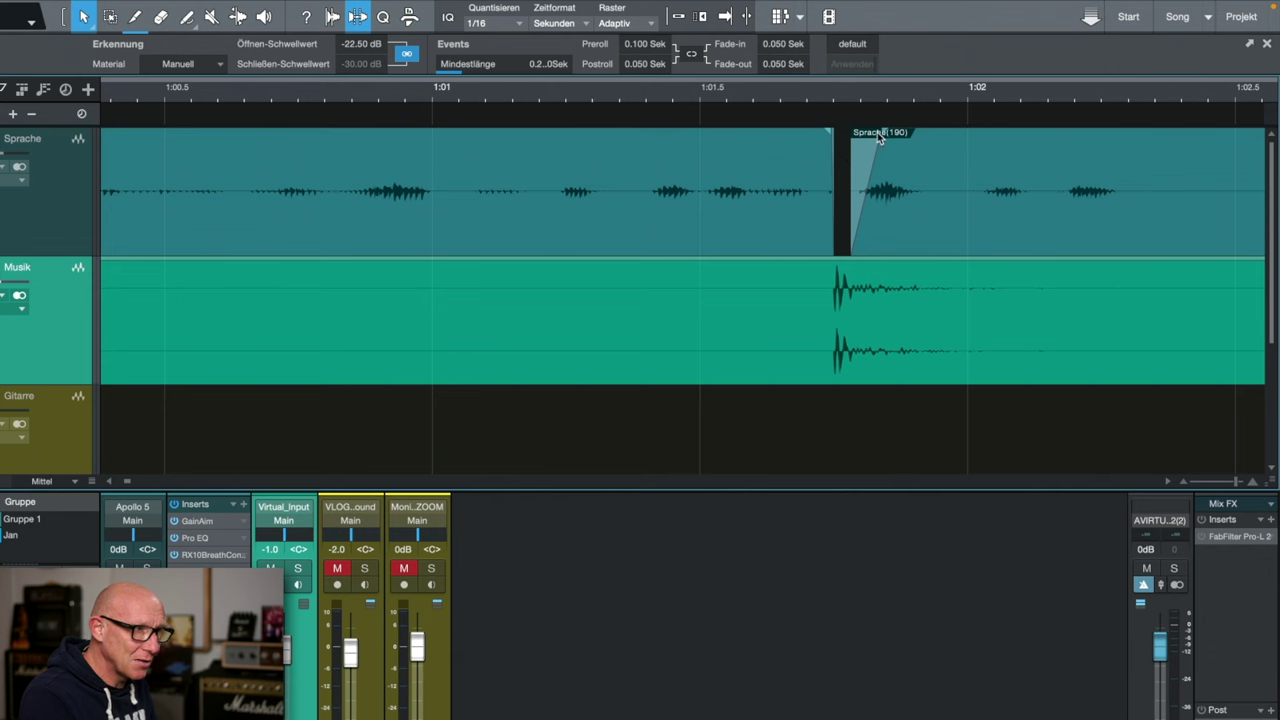
drag(880, 134, 855, 132)
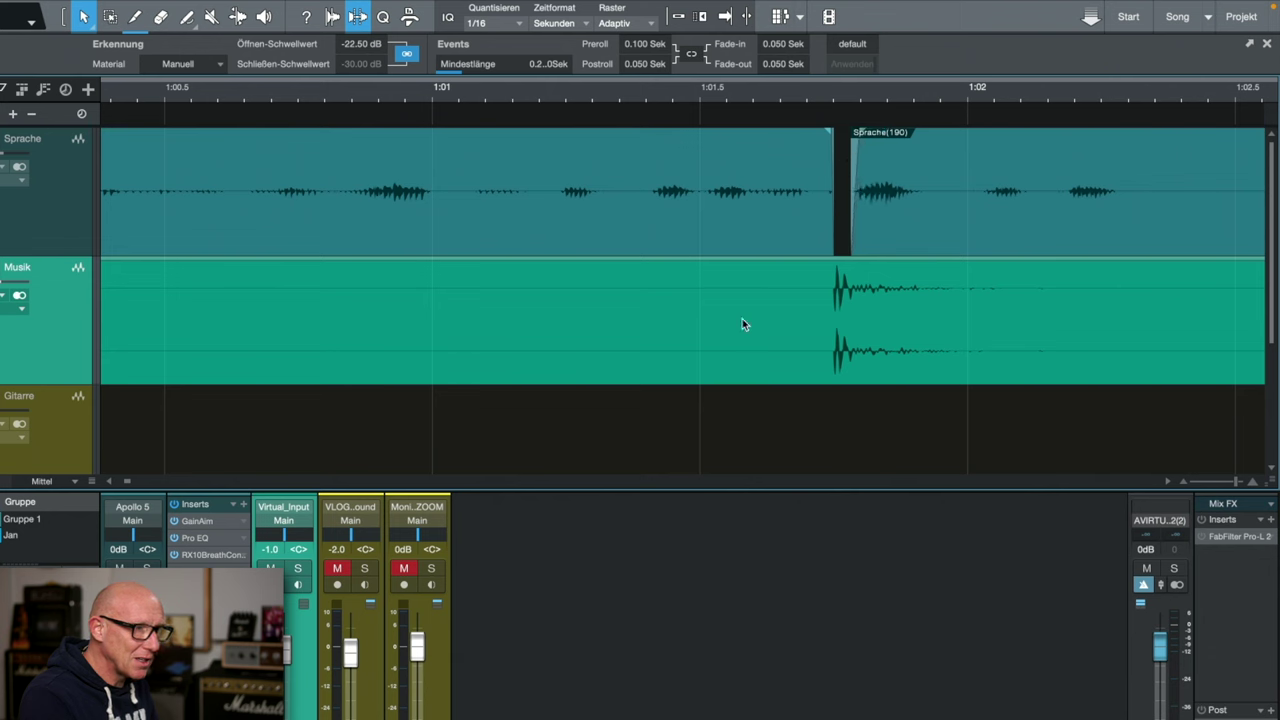
Extend the end of the Sprache event across the music break to about 1:39, and undo the extension
click(836, 289)
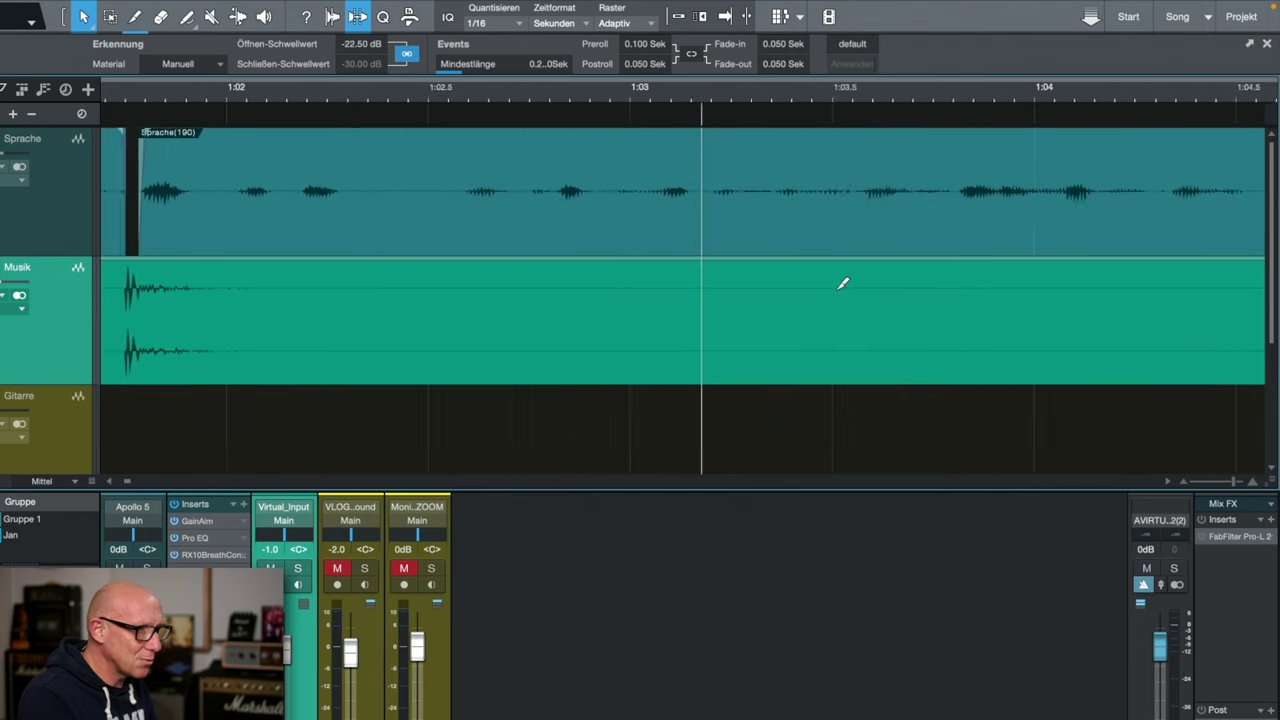
scroll(838, 289, down, 6)
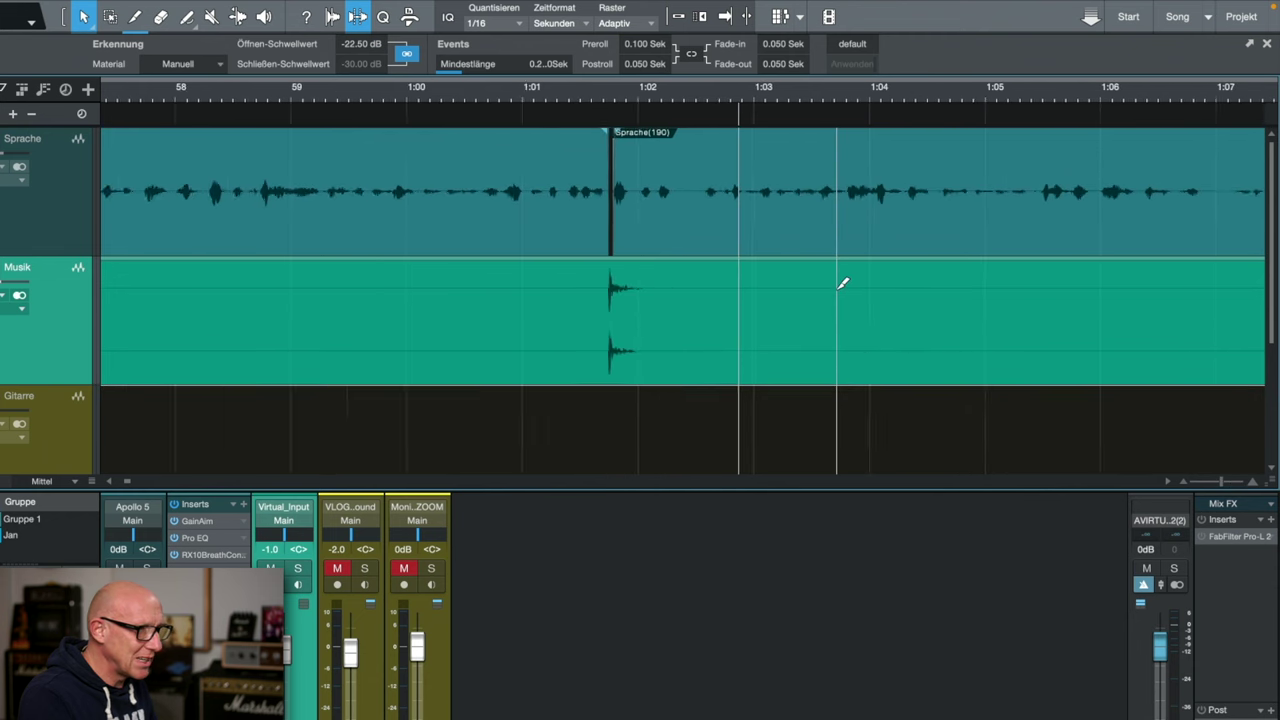
scroll(836, 289, right, 10)
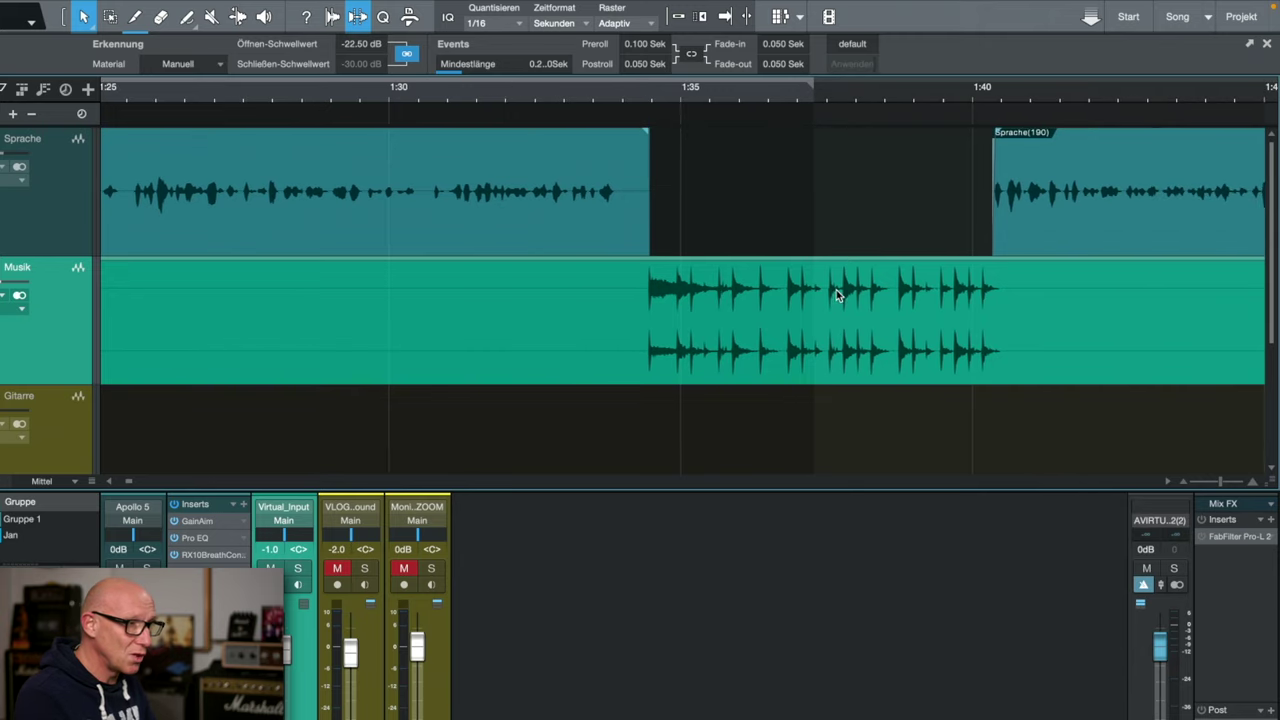
click(858, 264)
scroll(857, 277, up, 3)
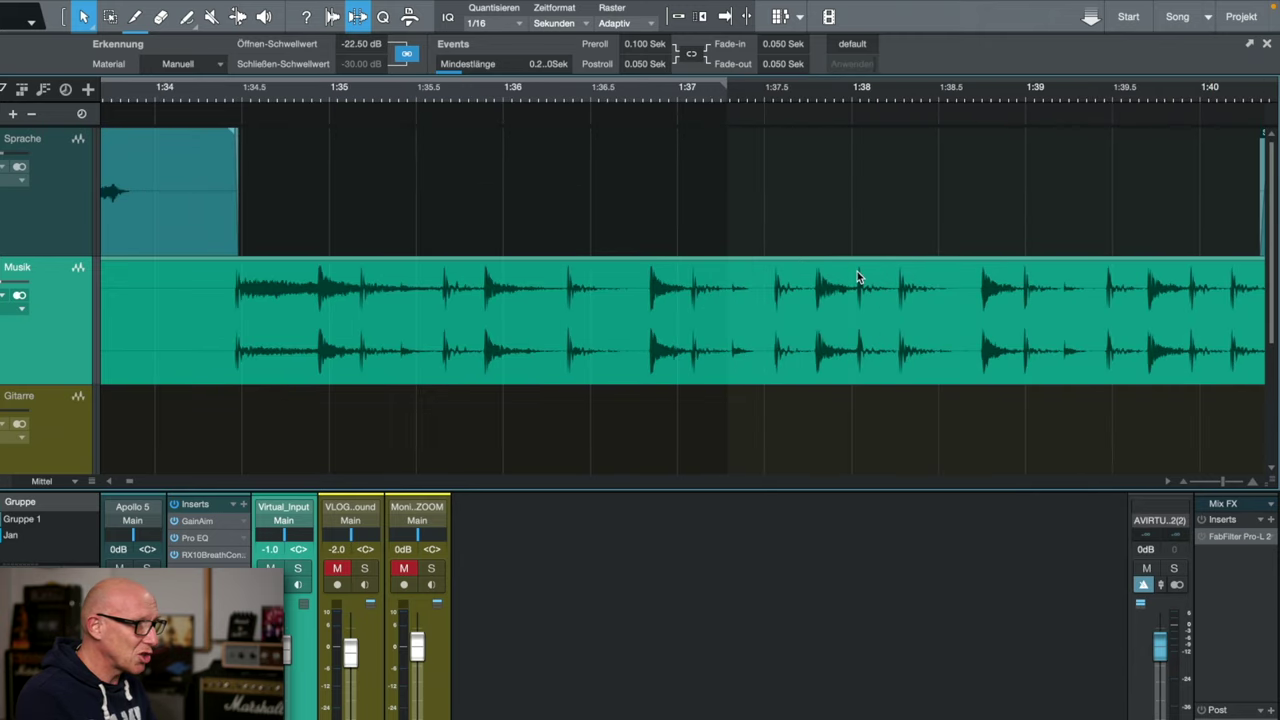
scroll(494, 288, down, 3)
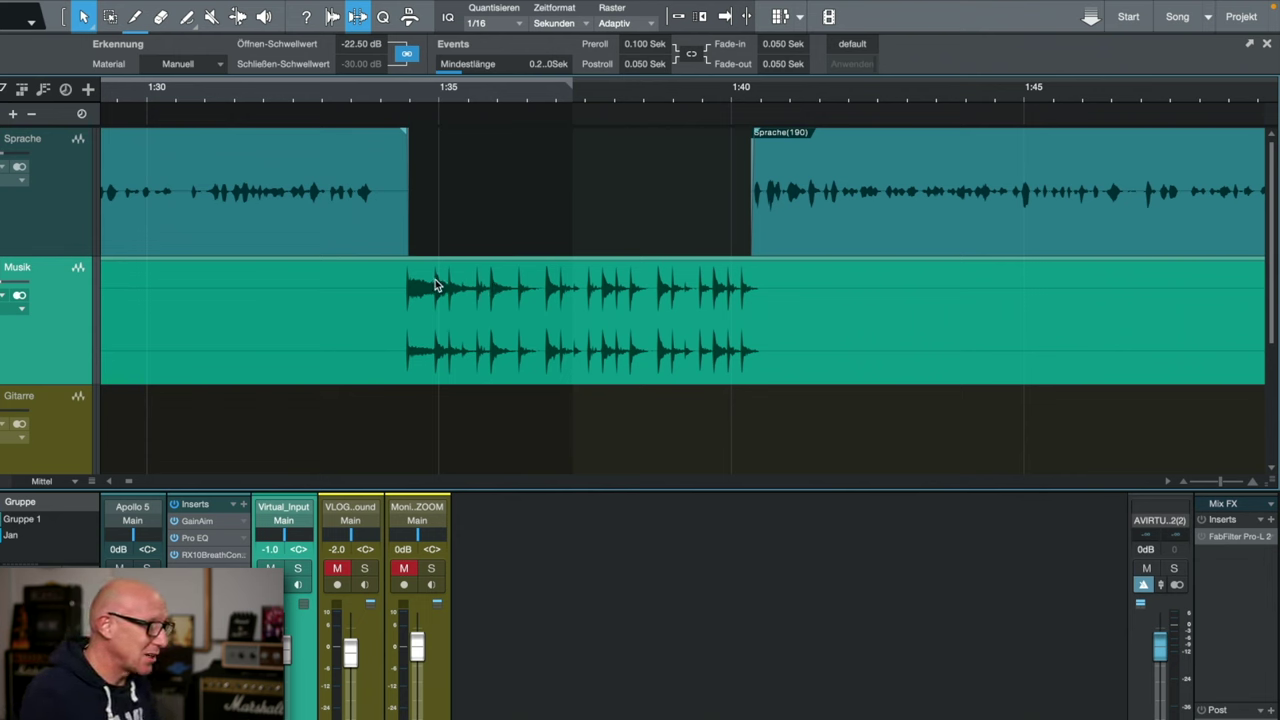
drag(403, 242, 657, 227)
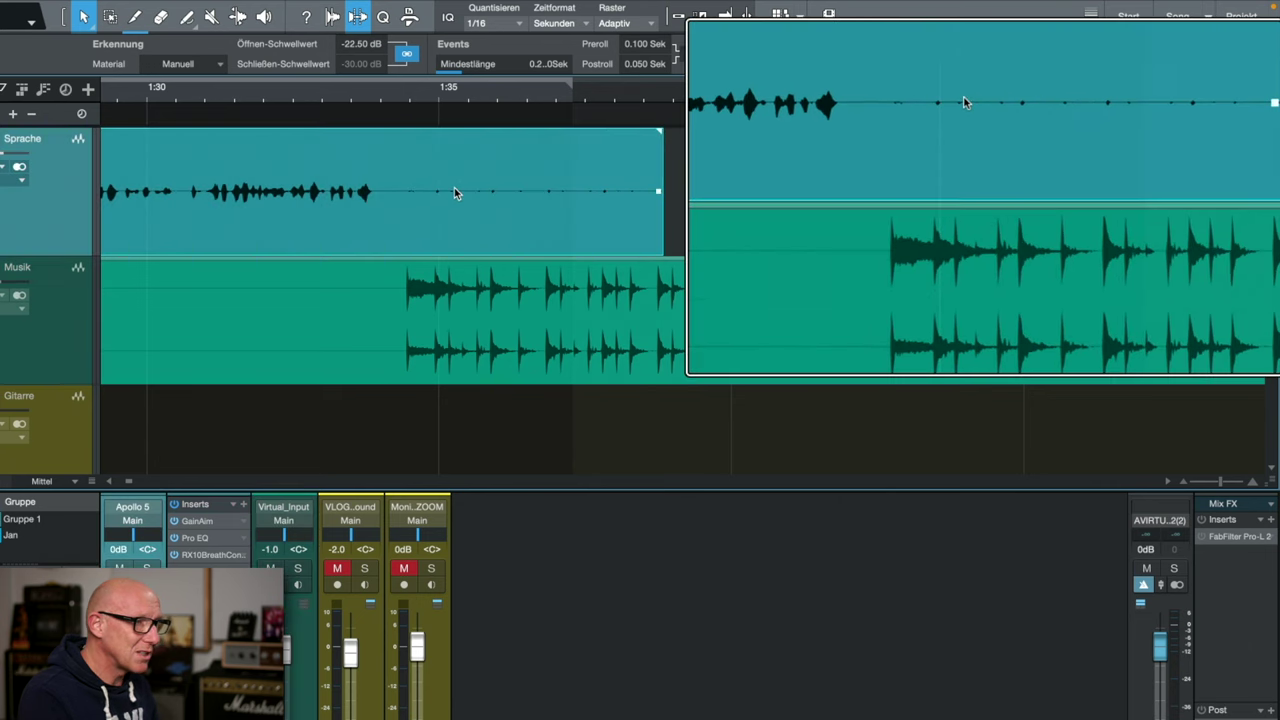
key(ctrl+z)
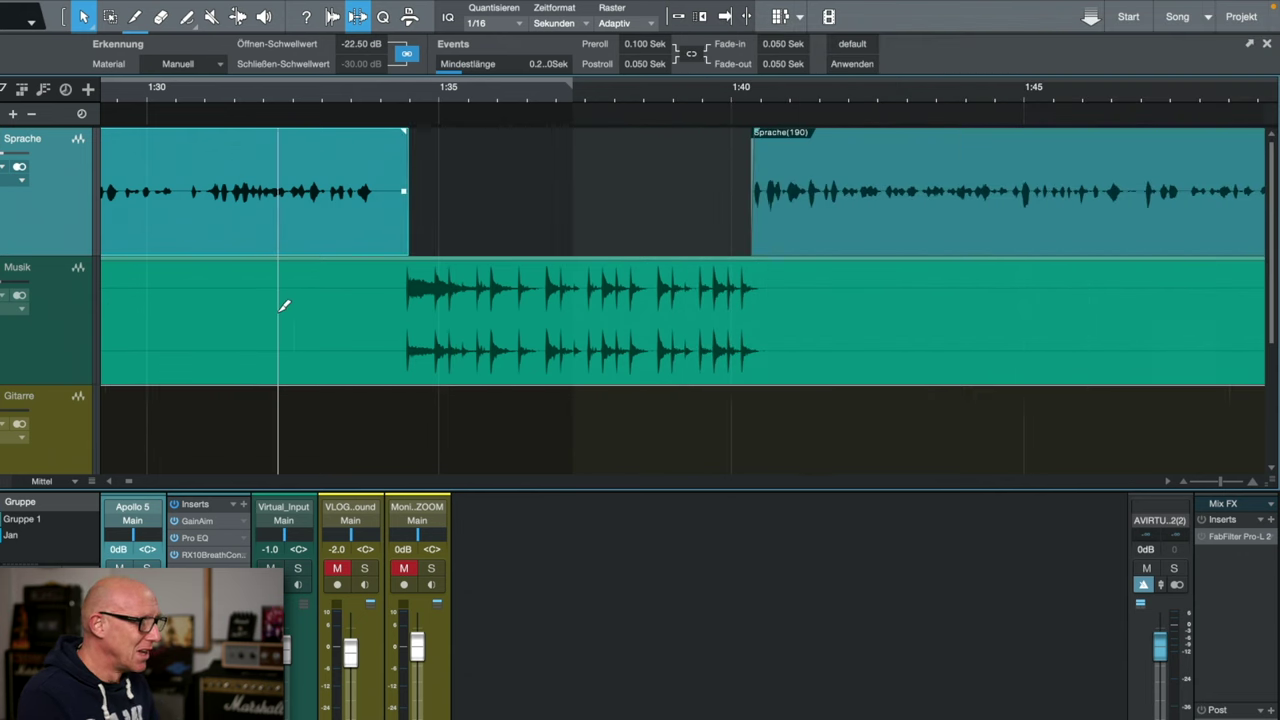
Open the FabFilter Pro-DS (Mono) insert of the Sprache channel and reposition its window
scroll(284, 305, down, 3)
scroll(284, 305, down, 3)
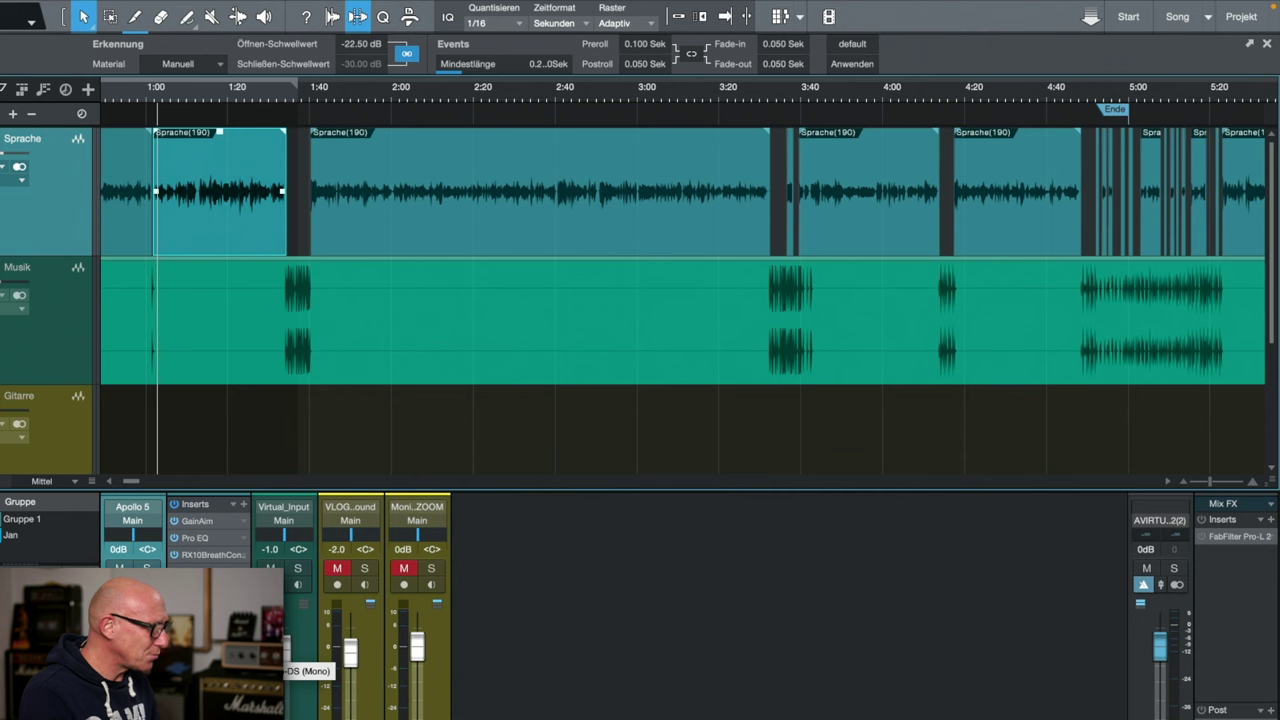
key(Escape)
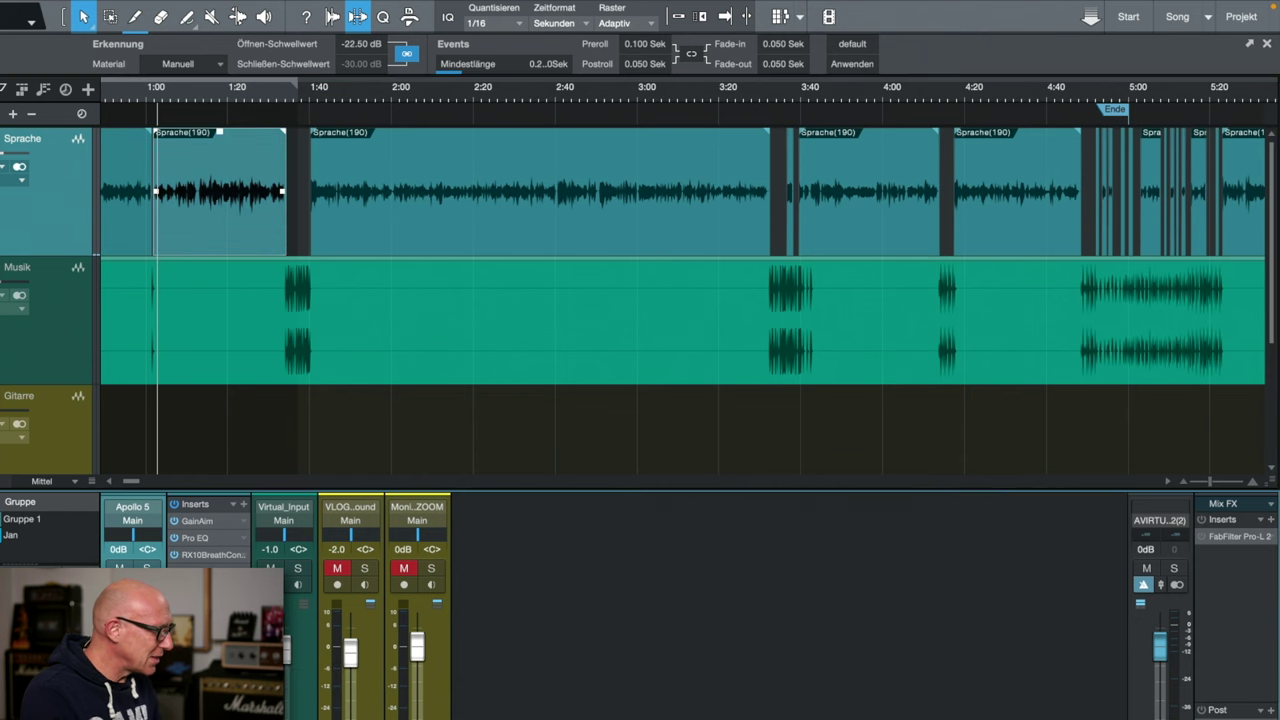
click(275, 668)
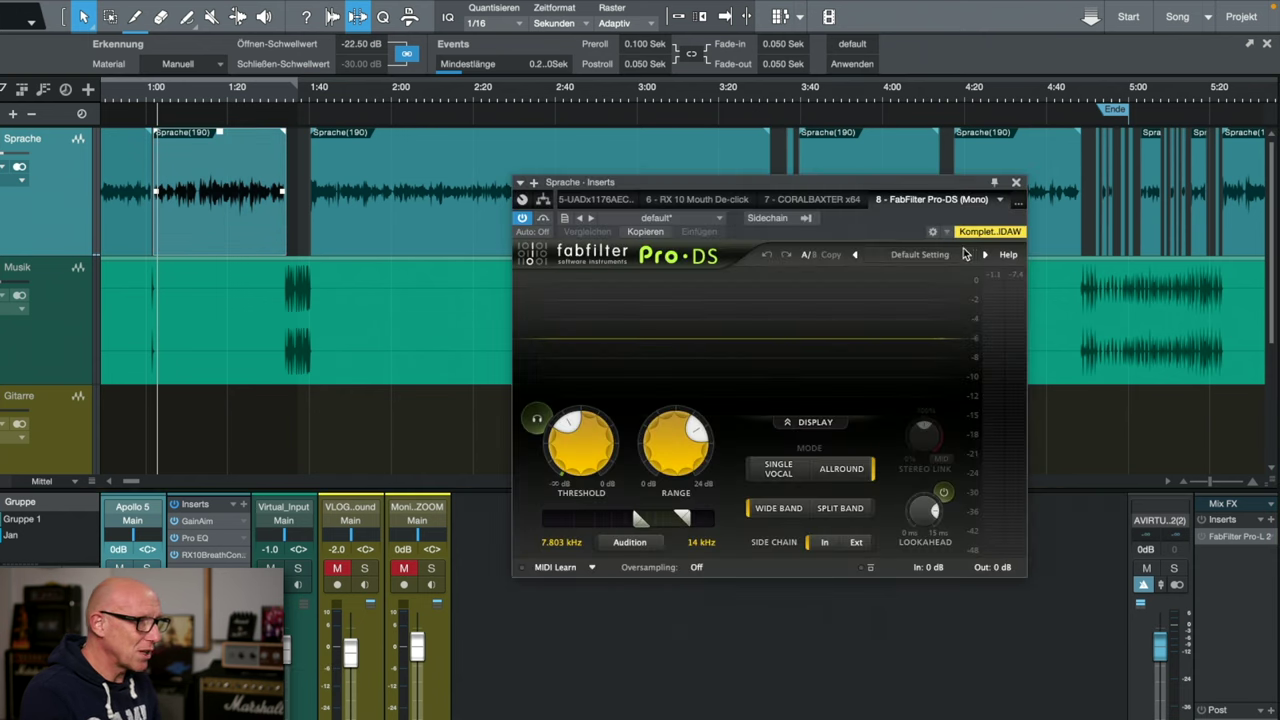
drag(913, 187, 869, 187)
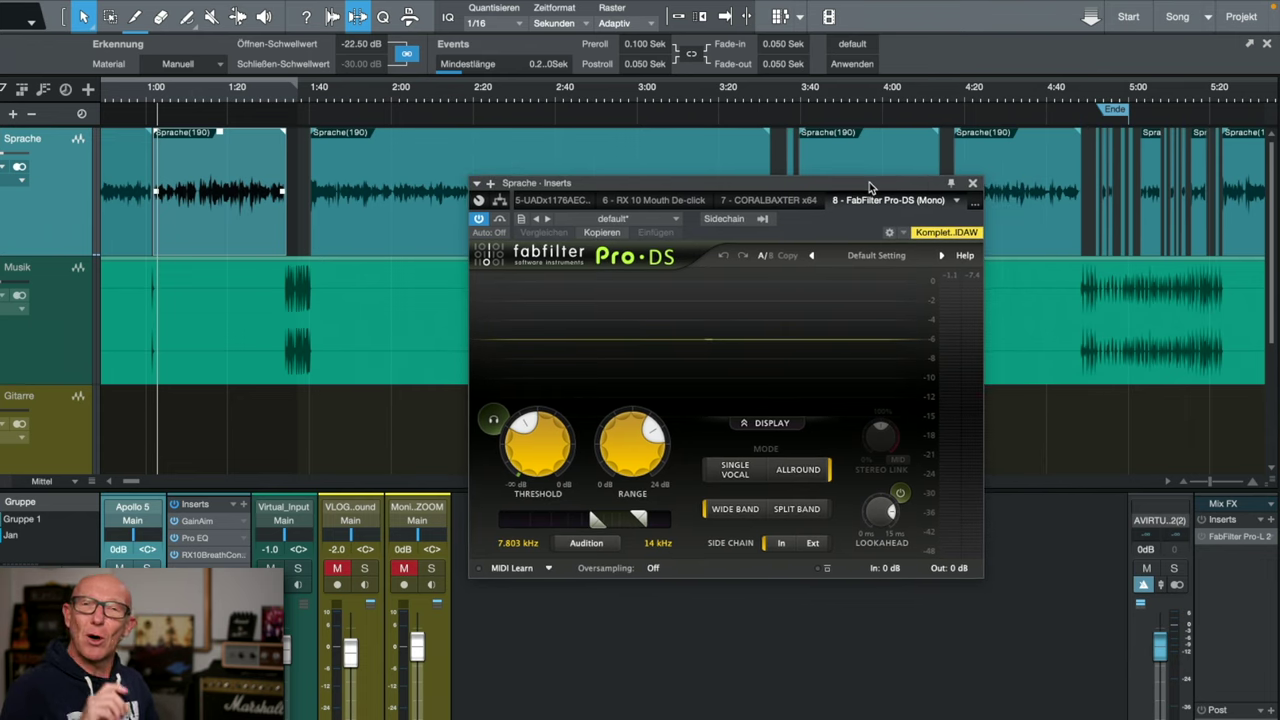
Open the FabFilter Pro-L 2 insert of the Sprache channel, reposition its window, and activate the limiter
click(978, 203)
click(888, 362)
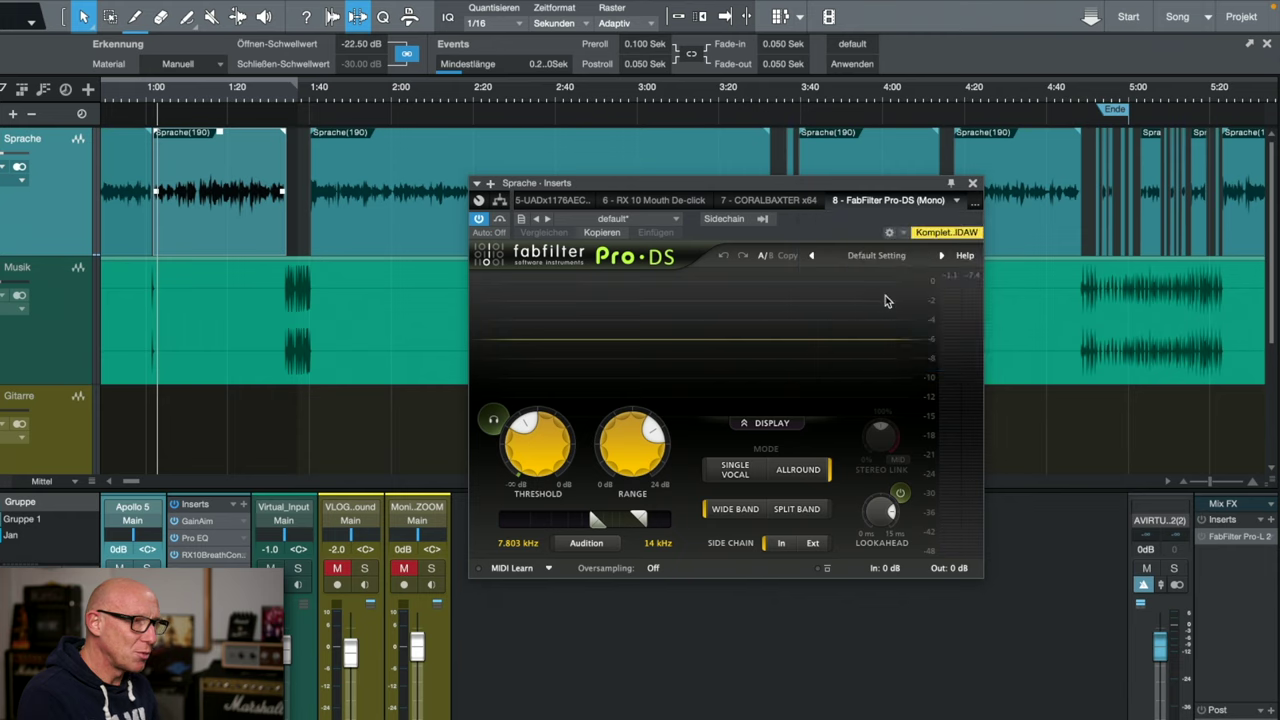
drag(770, 183, 571, 122)
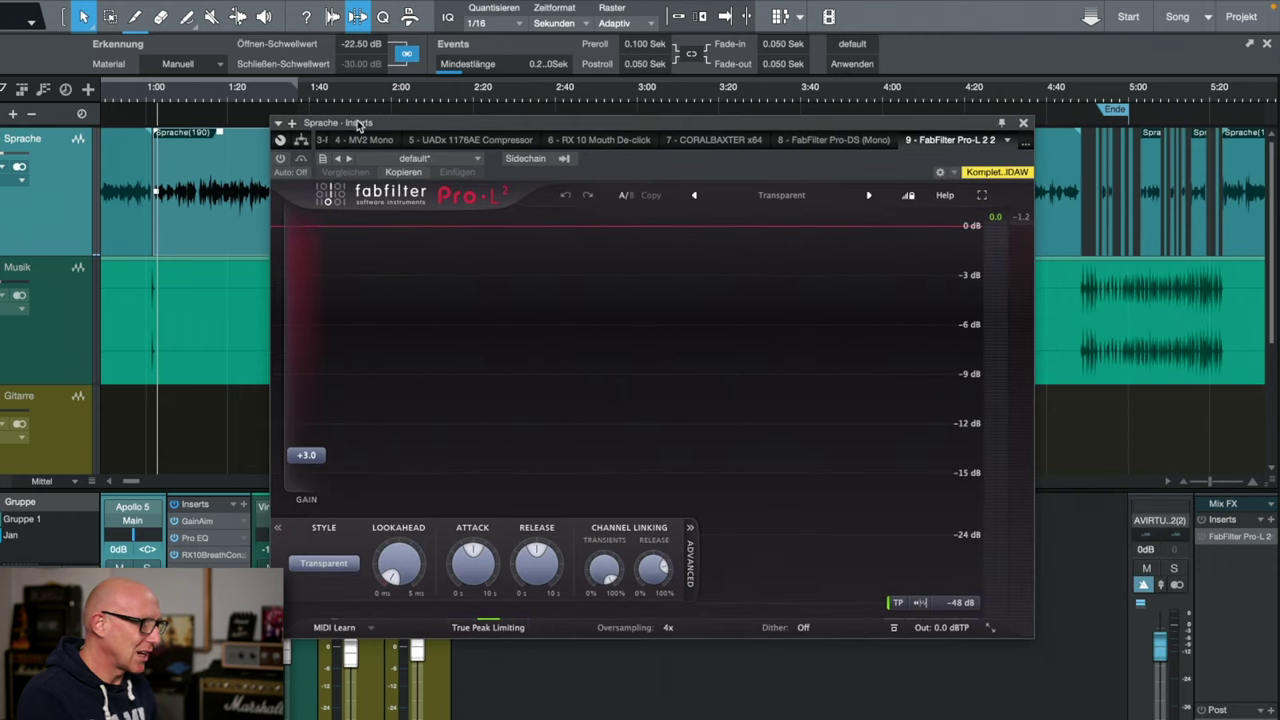
click(282, 161)
Play the speech to compare the Sprache channel's Pro-L 2 limiter bypassed and active, and close its window
click(302, 160)
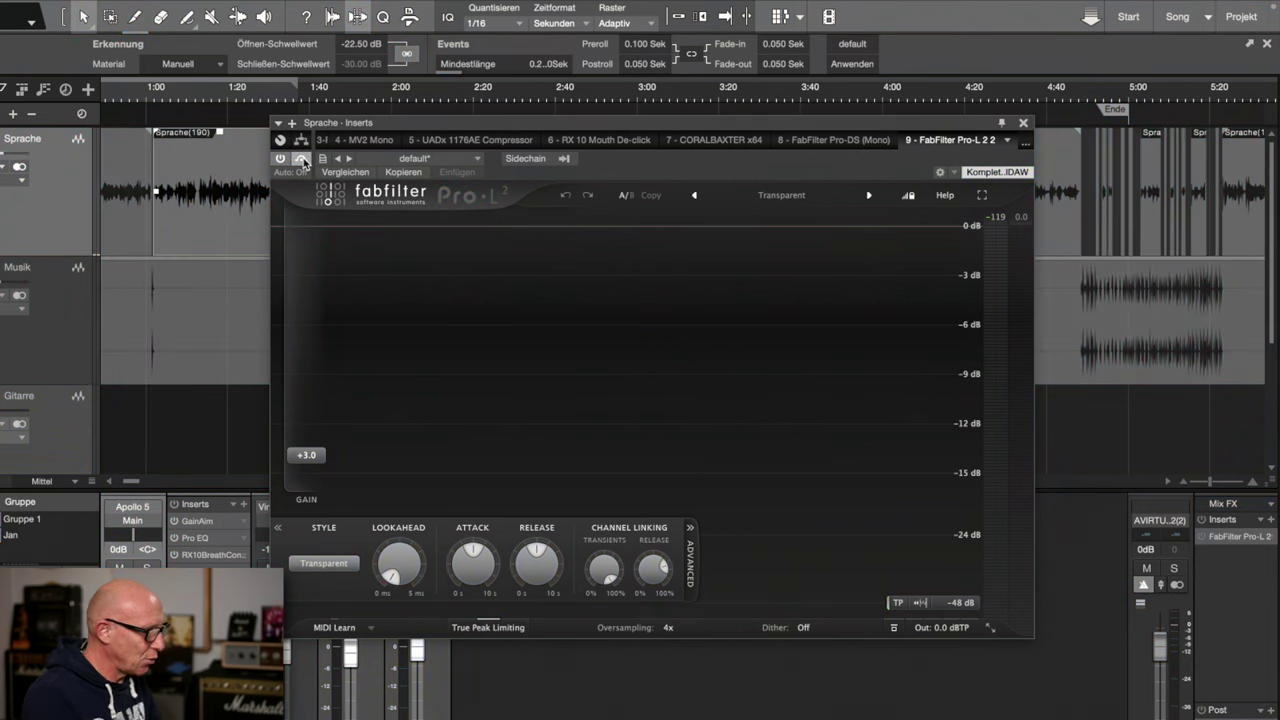
key(space)
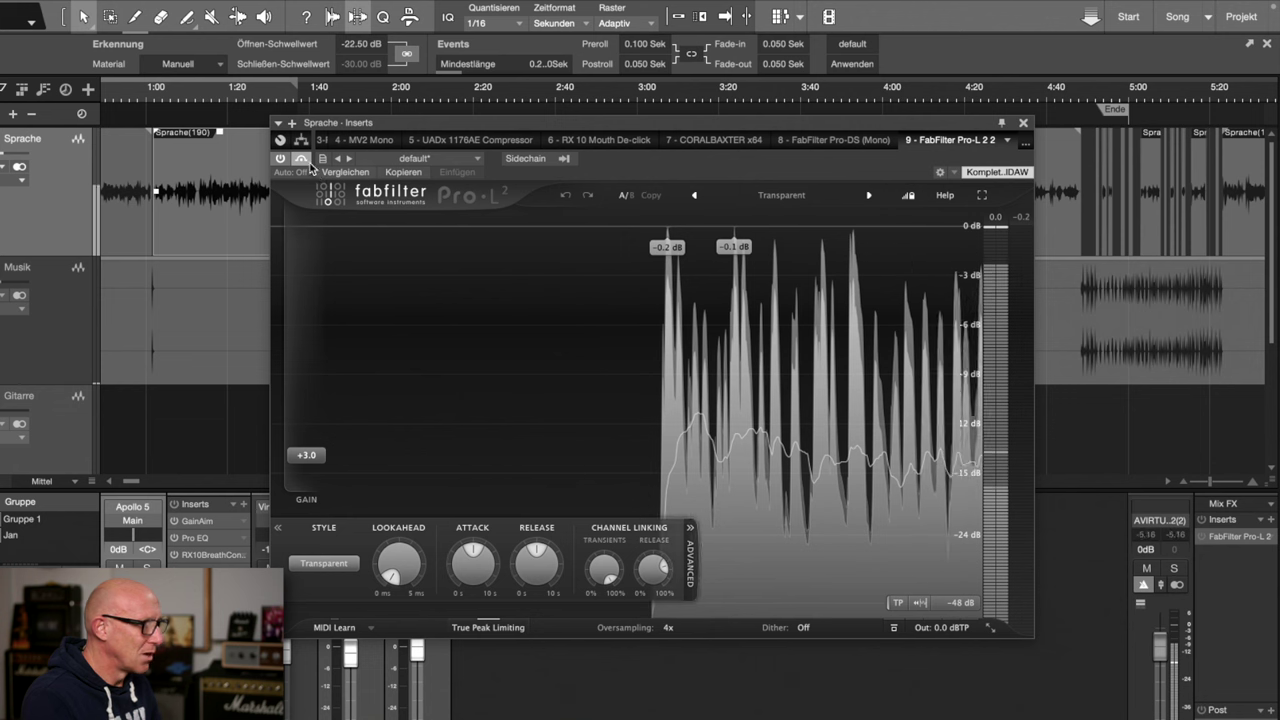
click(302, 160)
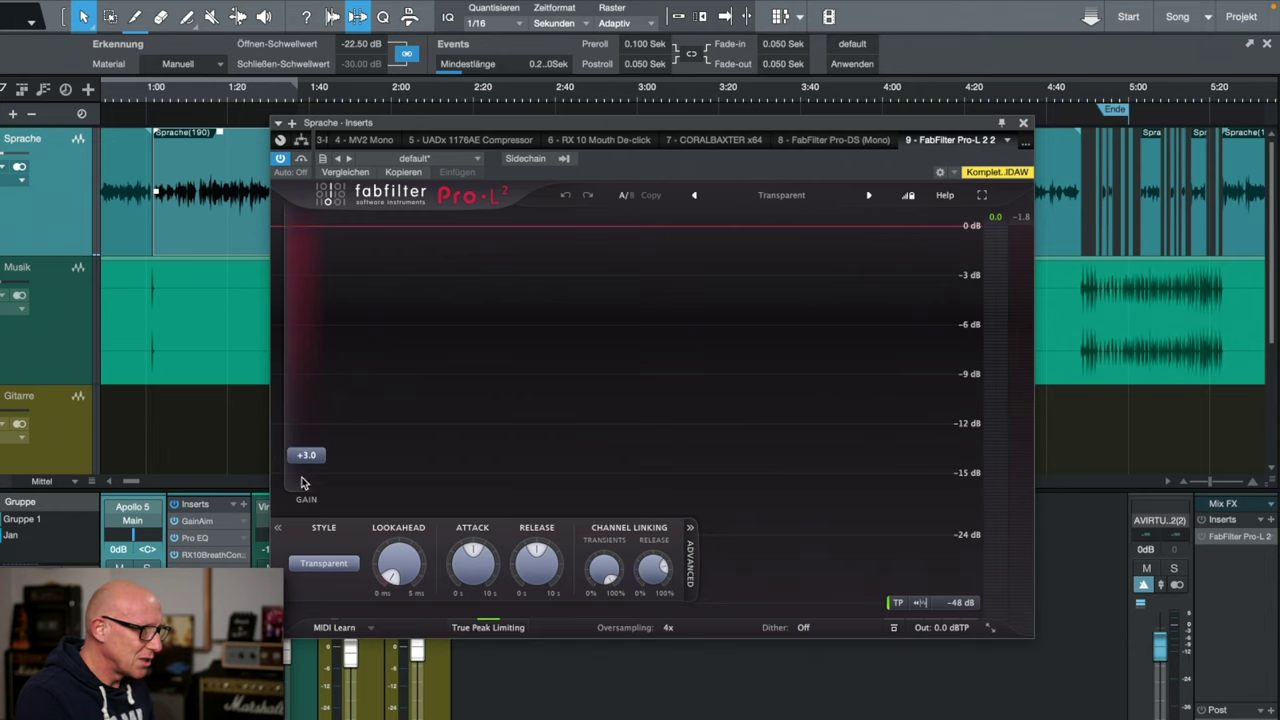
mouse_move(320, 472)
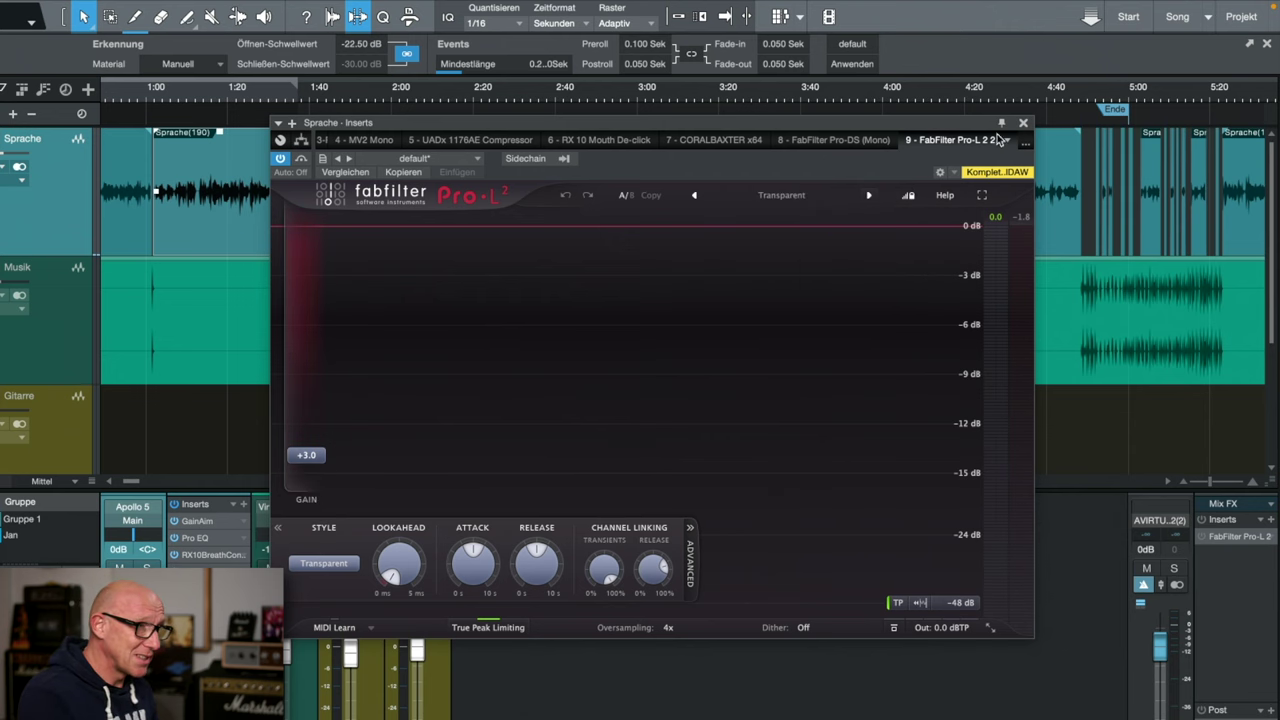
click(1024, 123)
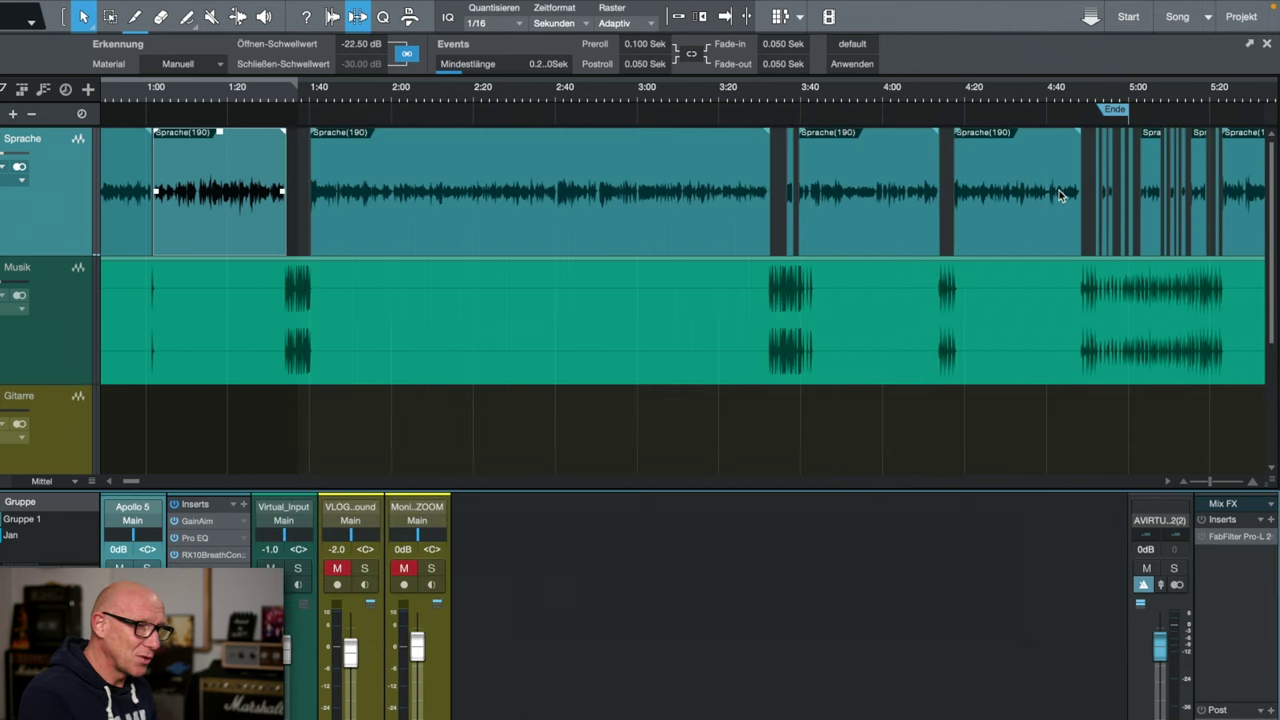
Activate the FabFilter Pro-L 2 insert on the Main output, review its output ceiling, and close its window
click(1237, 537)
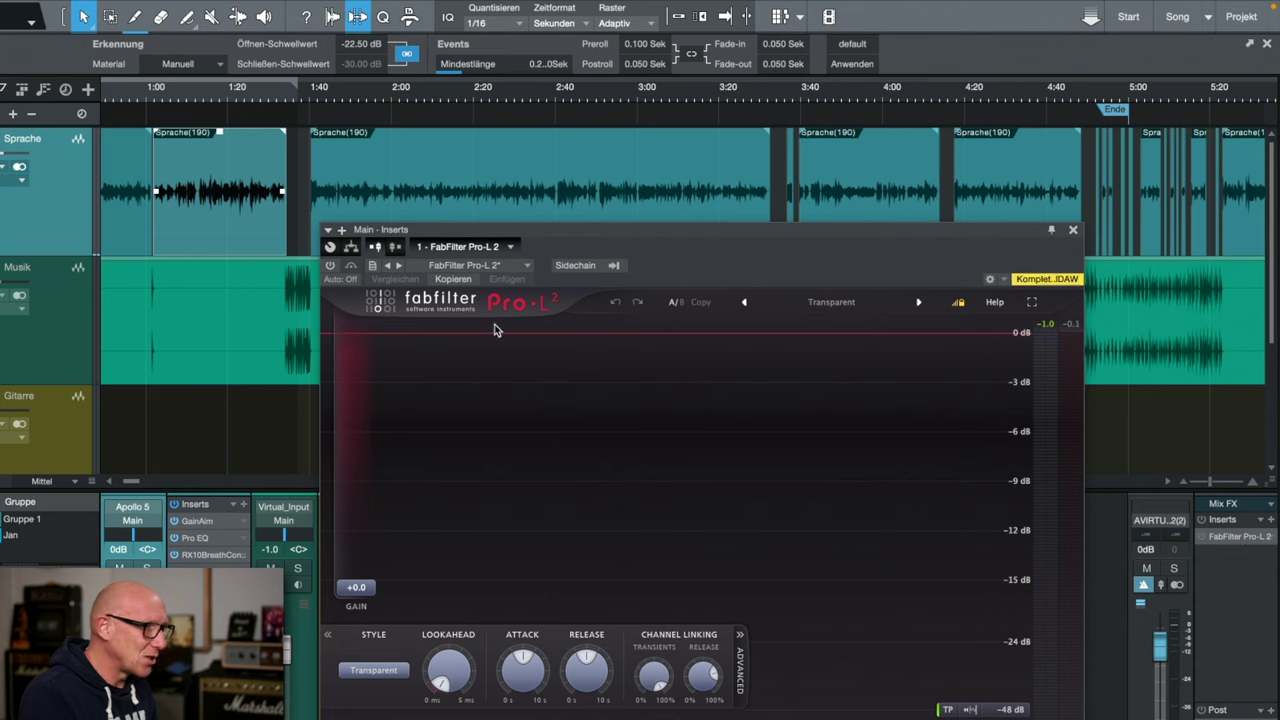
click(330, 267)
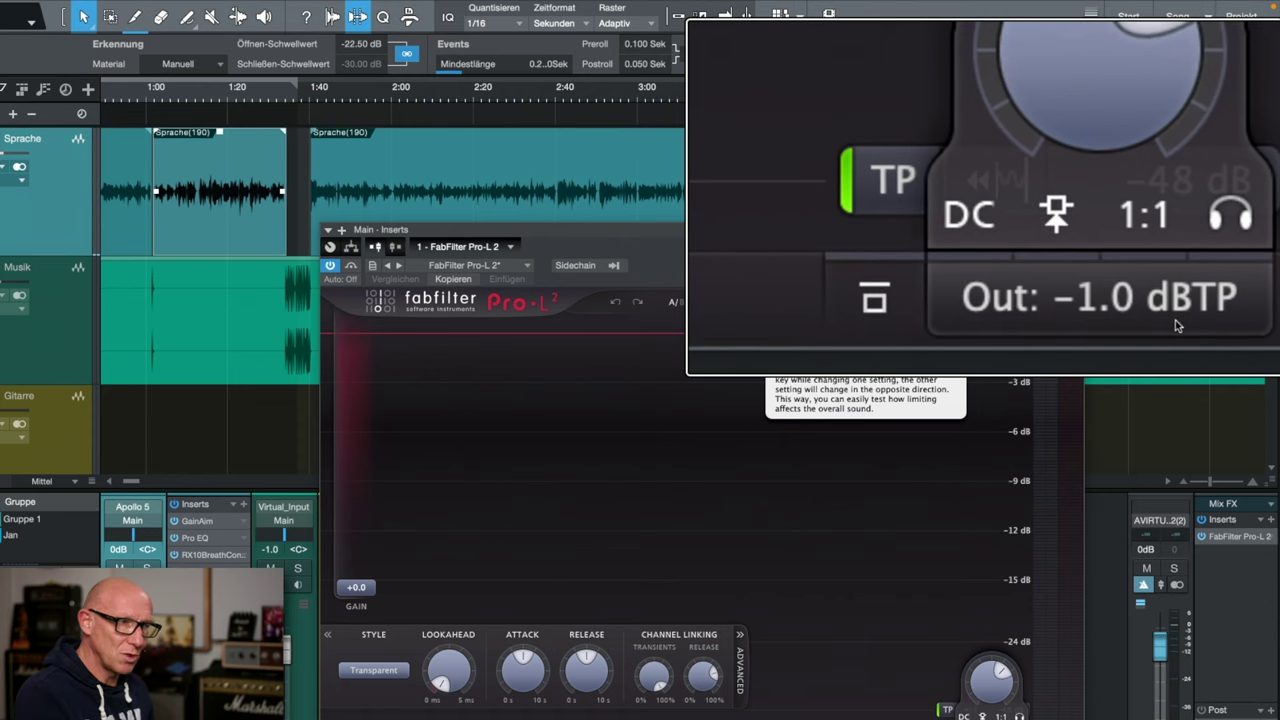
mouse_move(354, 596)
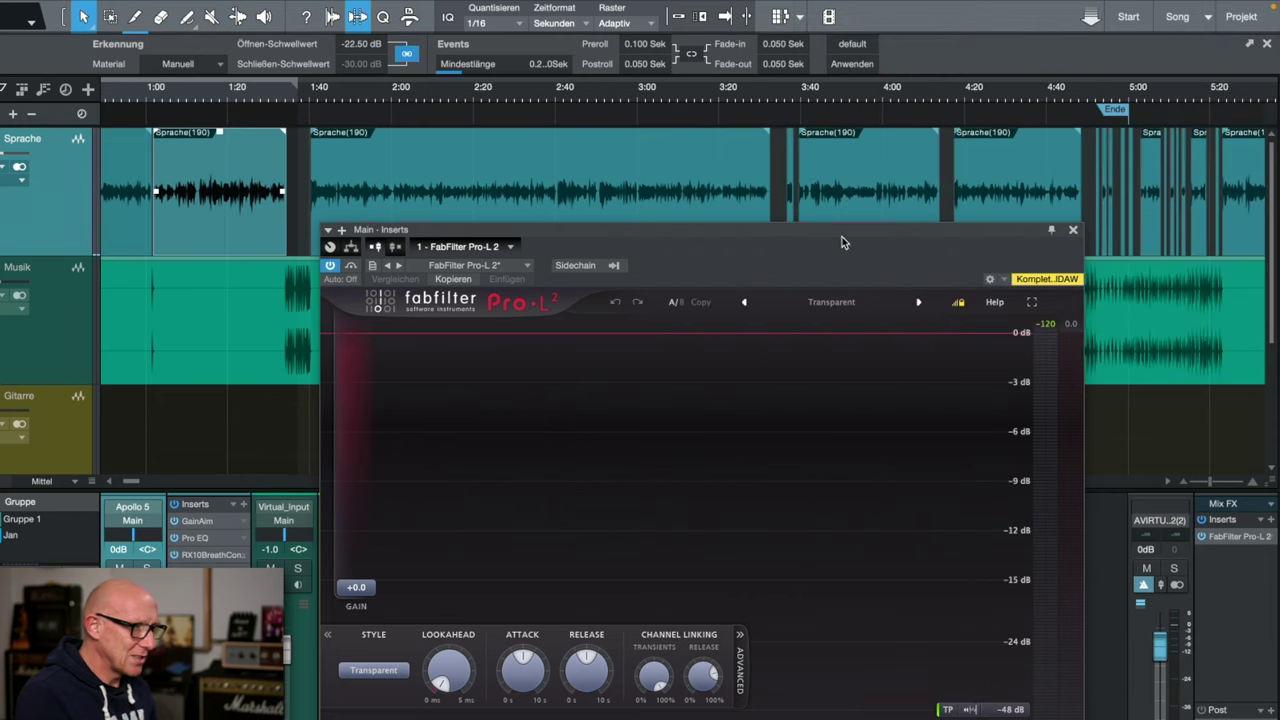
drag(840, 236, 867, 138)
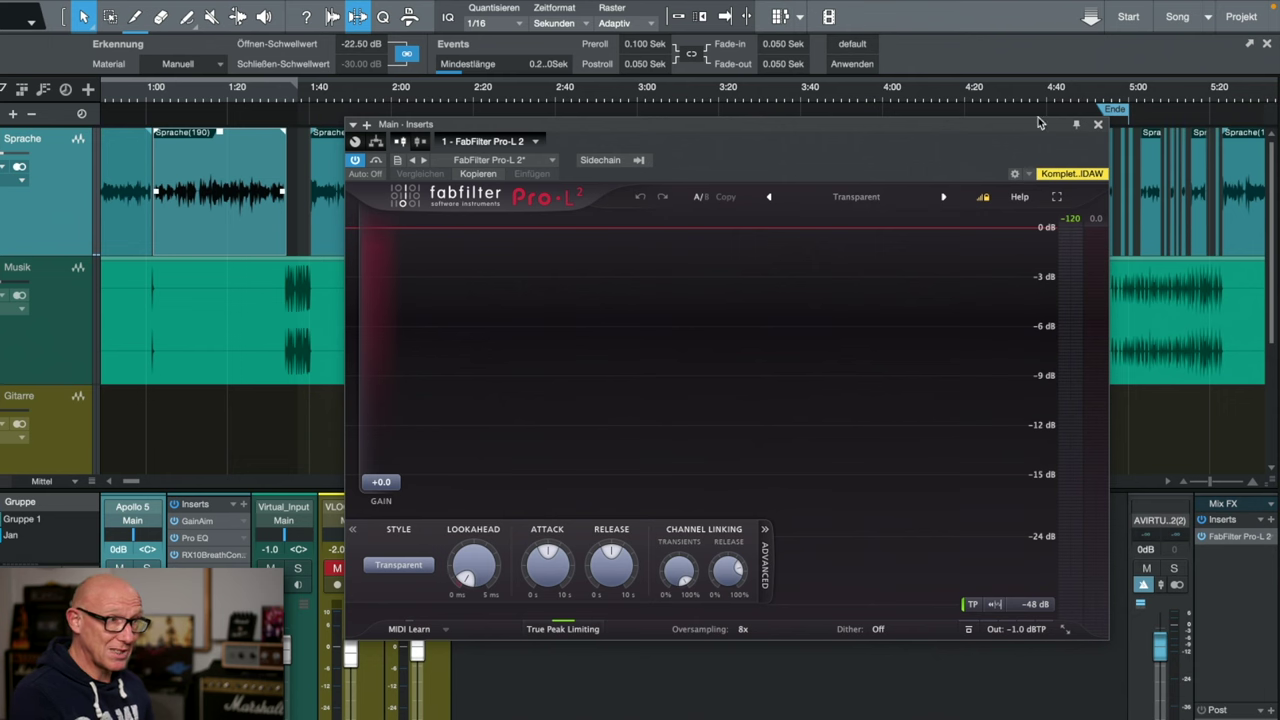
click(1099, 124)
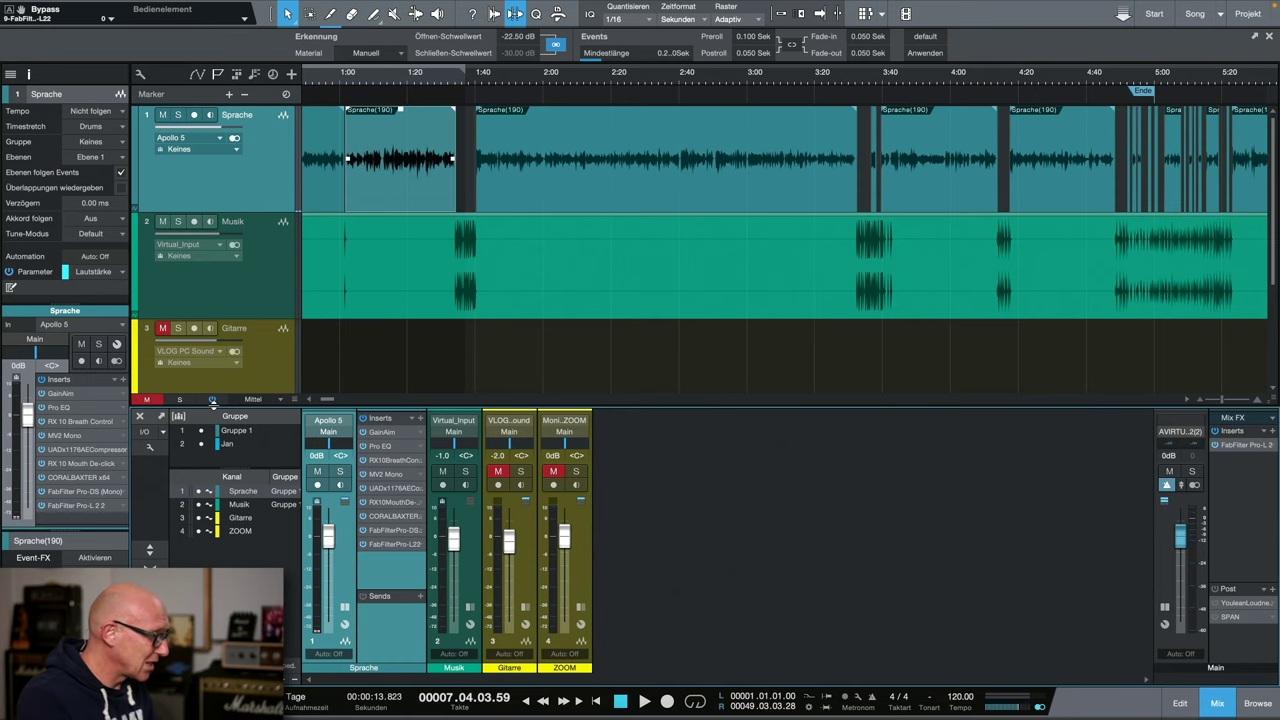
Play the song from the start and compare the speech with all inserts bypassed together and active again
key(comma)
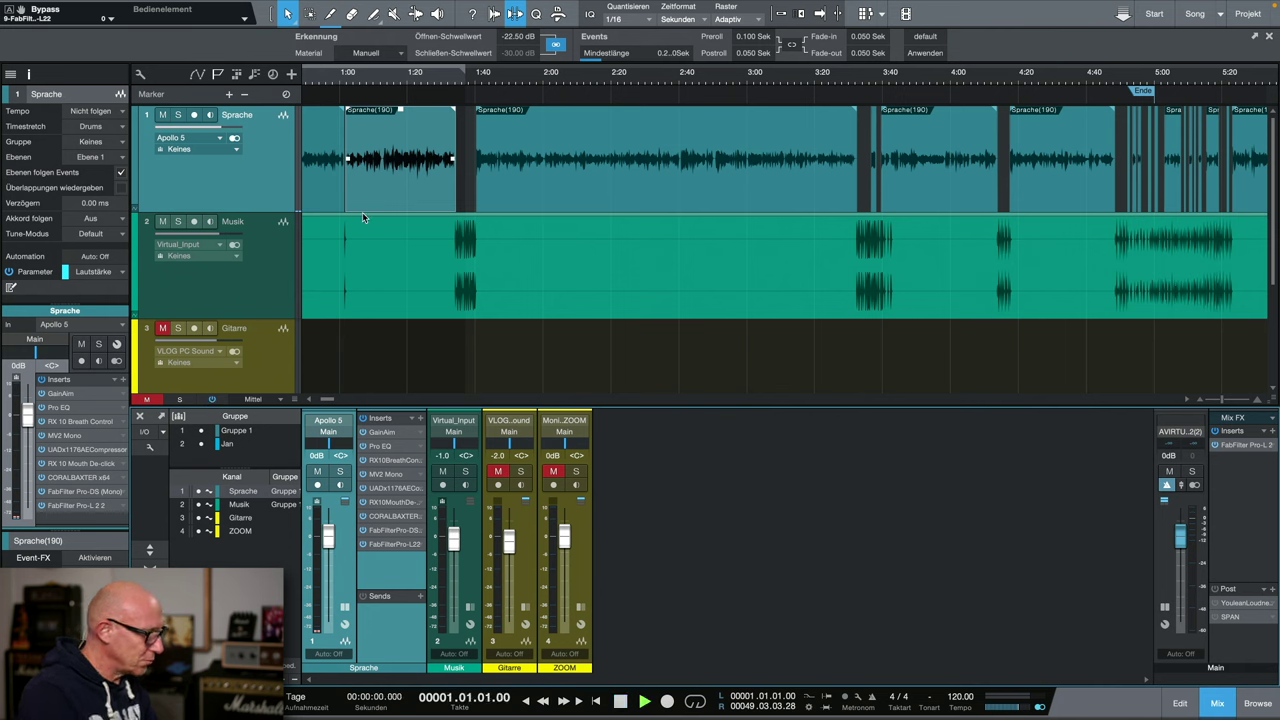
key(space)
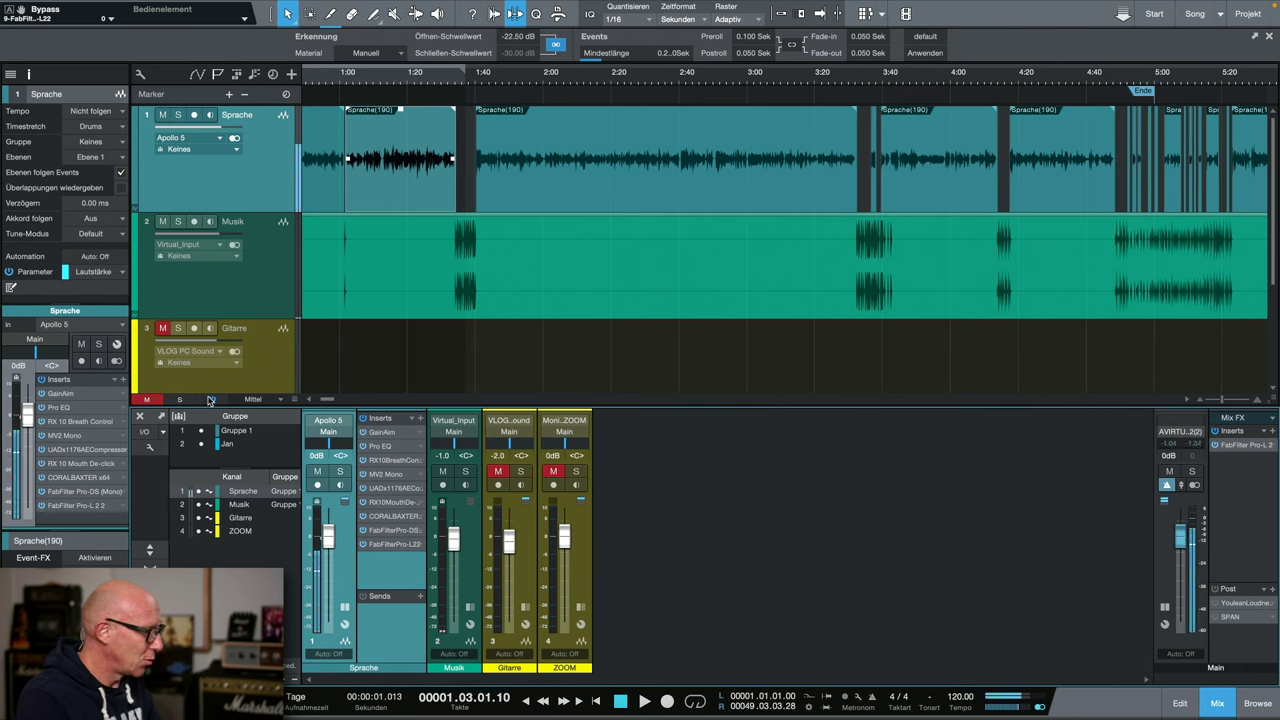
click(214, 401)
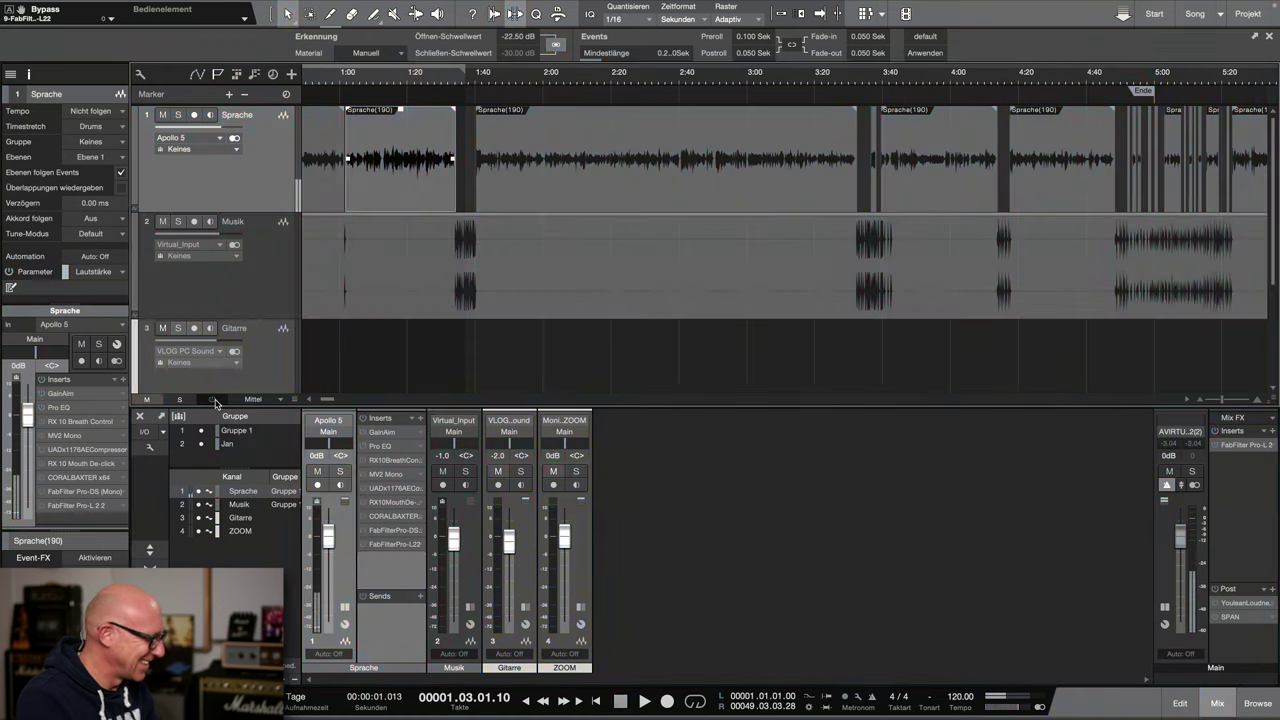
key(space)
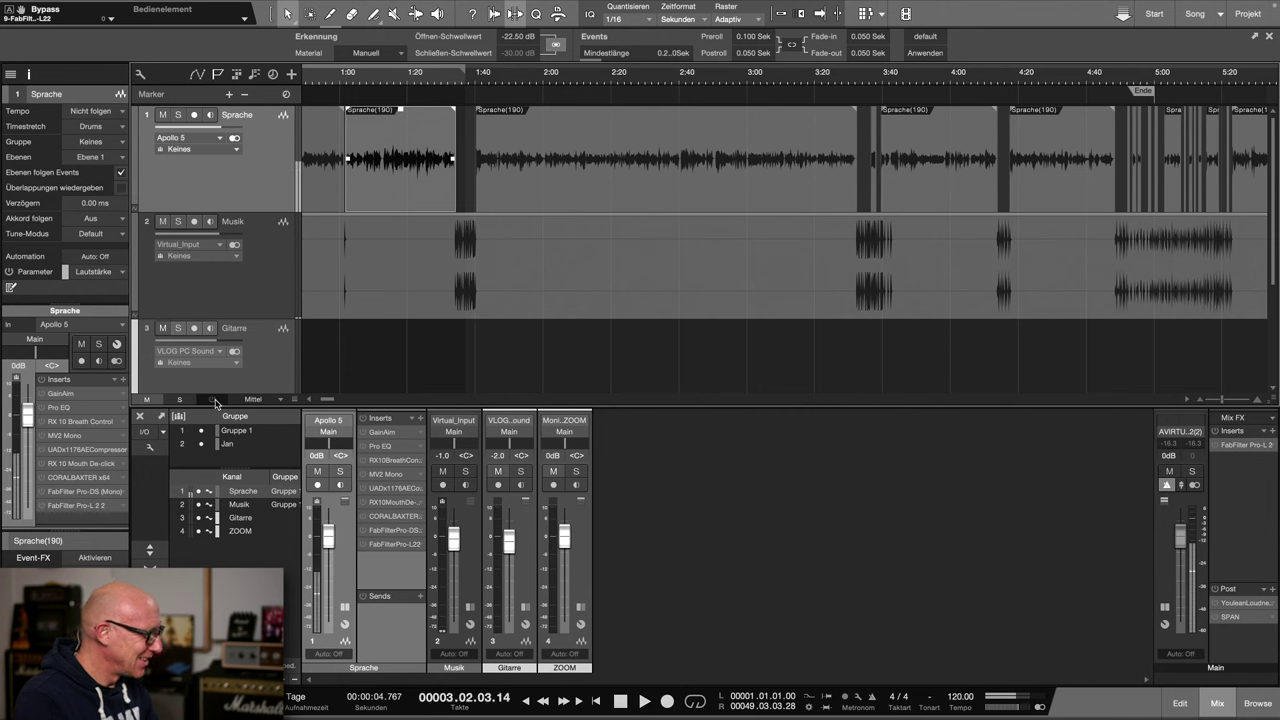
click(214, 401)
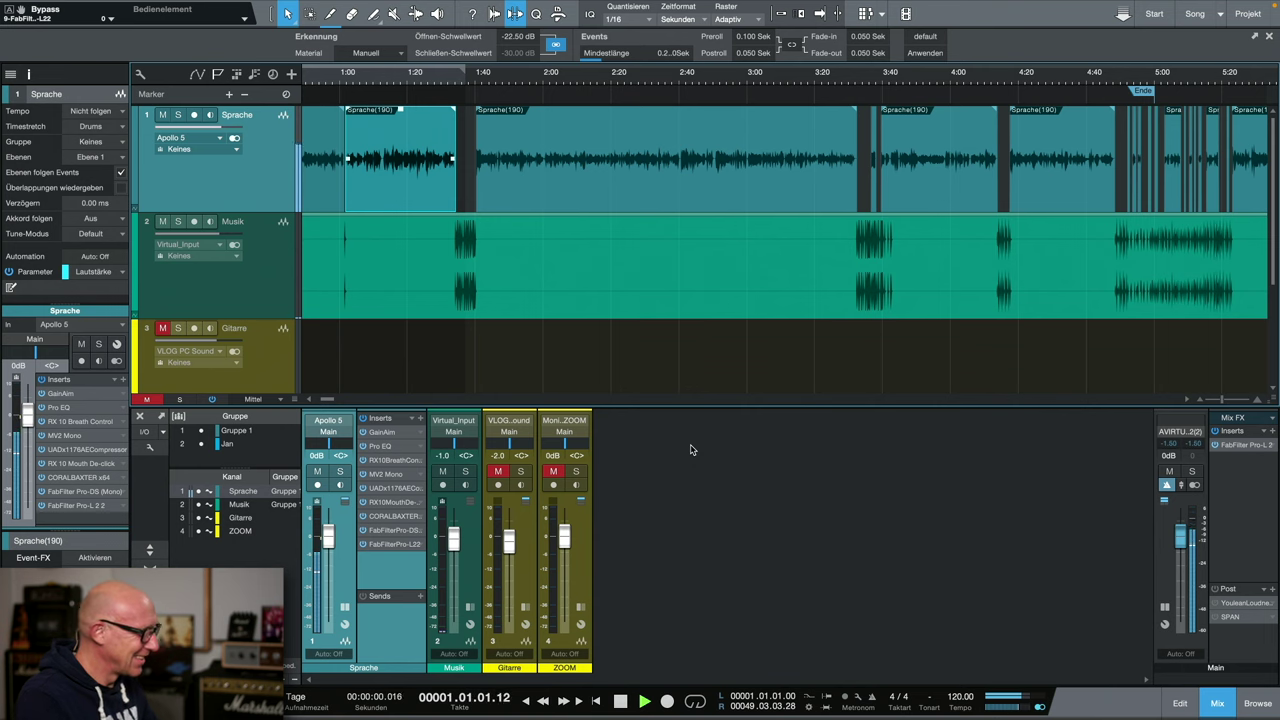
scroll(540, 259, left, 3)
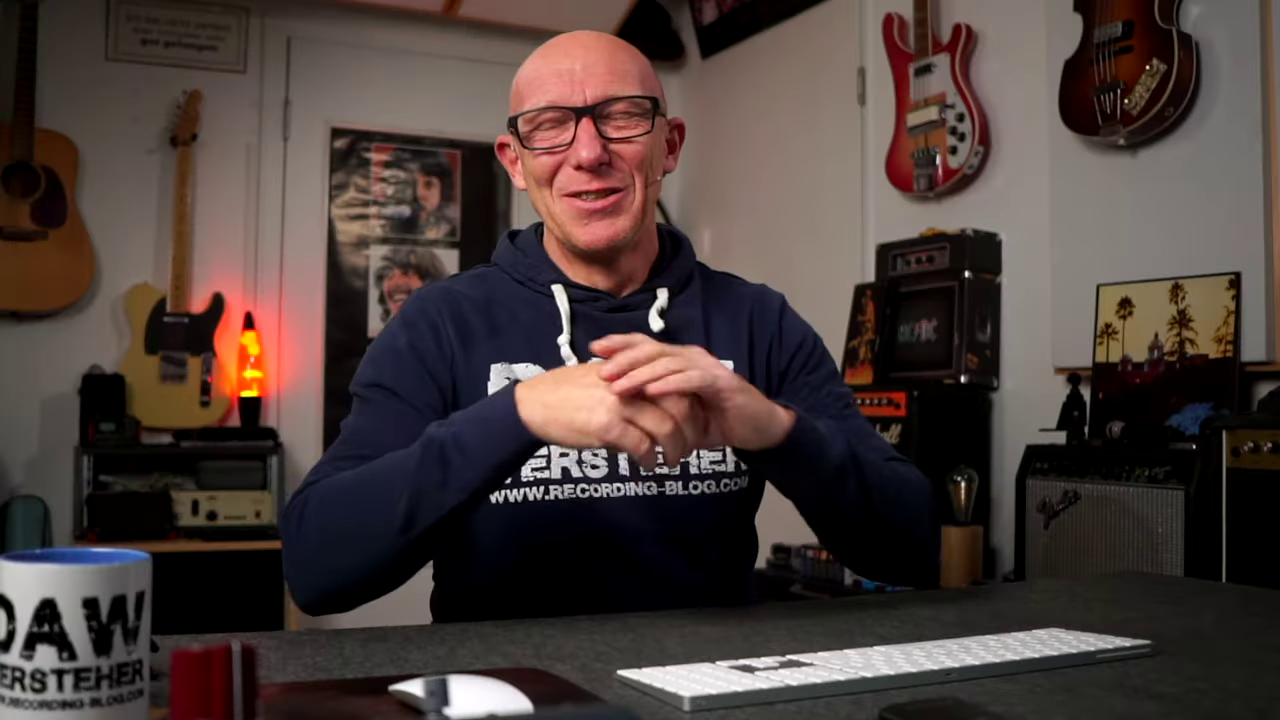